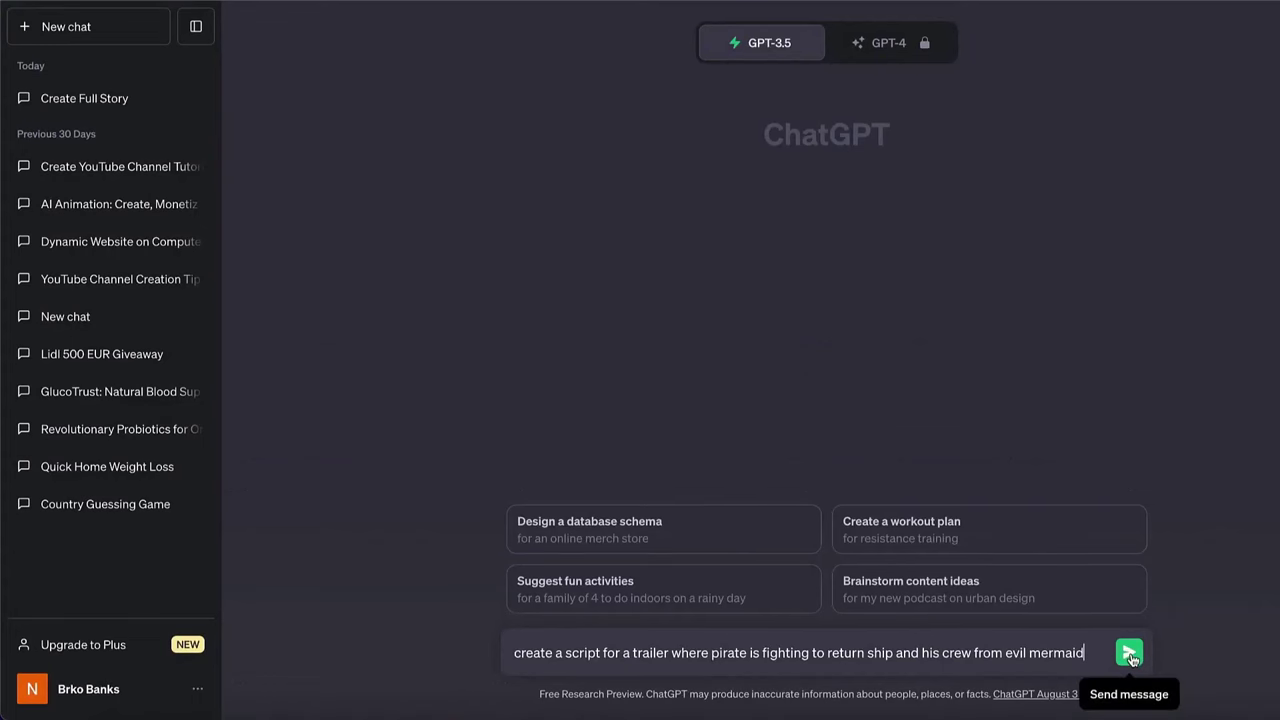
Step: Send the pirate-vs-evil-mermaid trailer prompt and read the opening of the generated script
click(1129, 653)
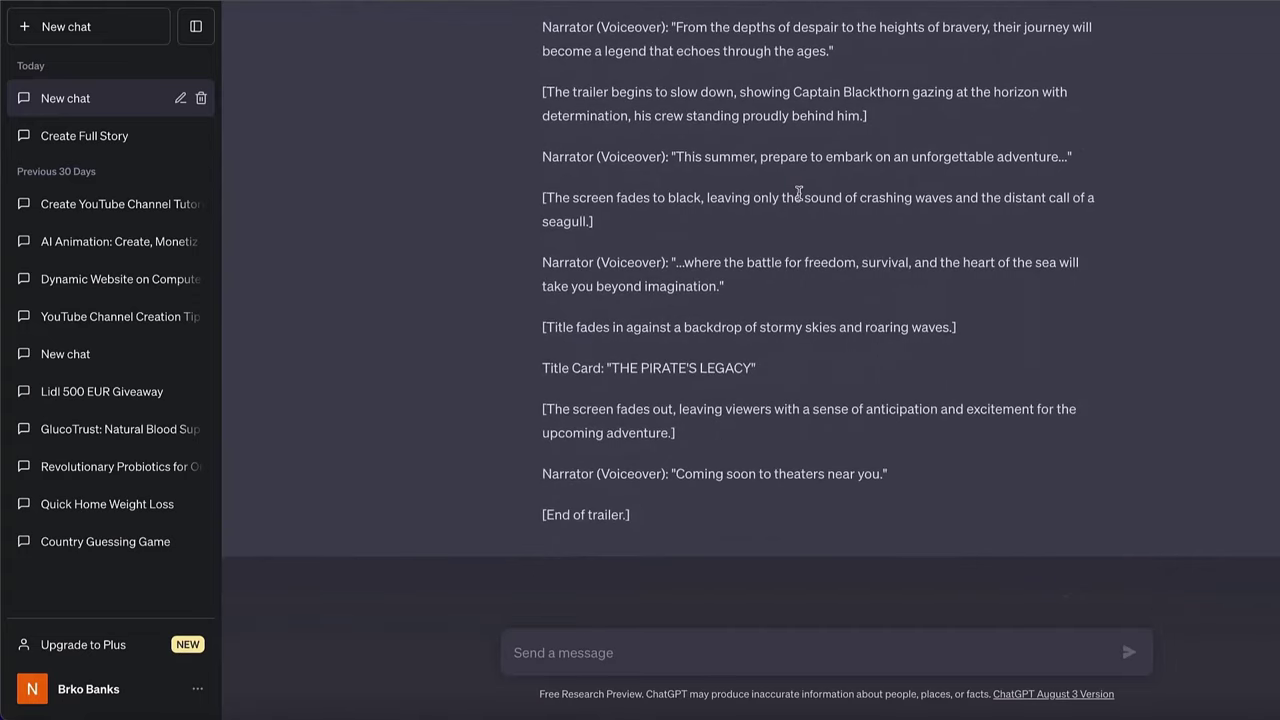
scroll(554, 320, up, 15)
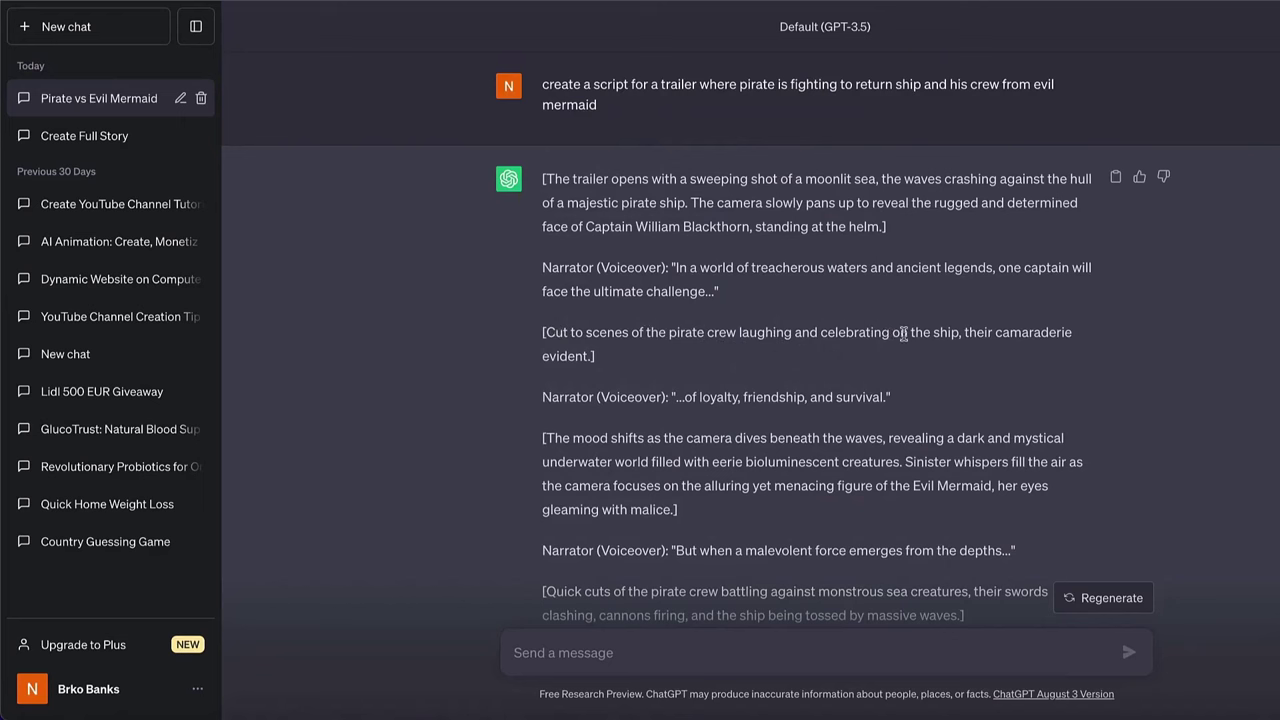
drag(524, 397, 800, 399)
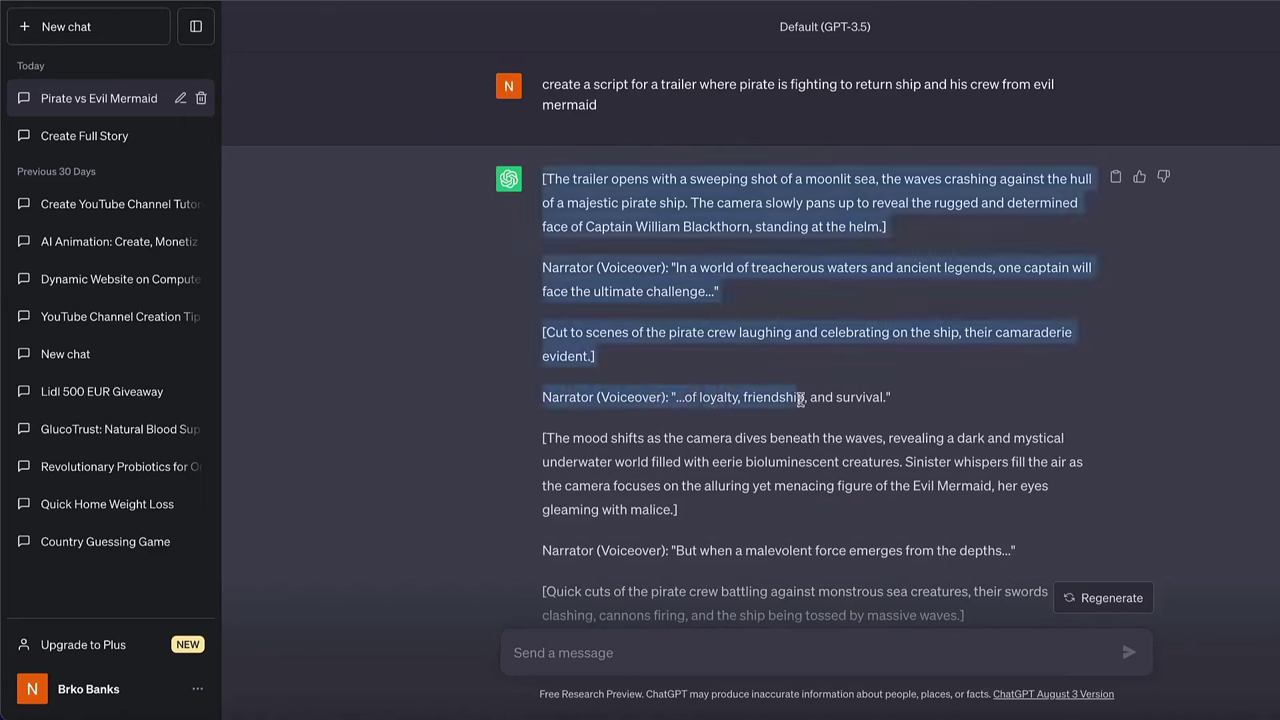
click(492, 410)
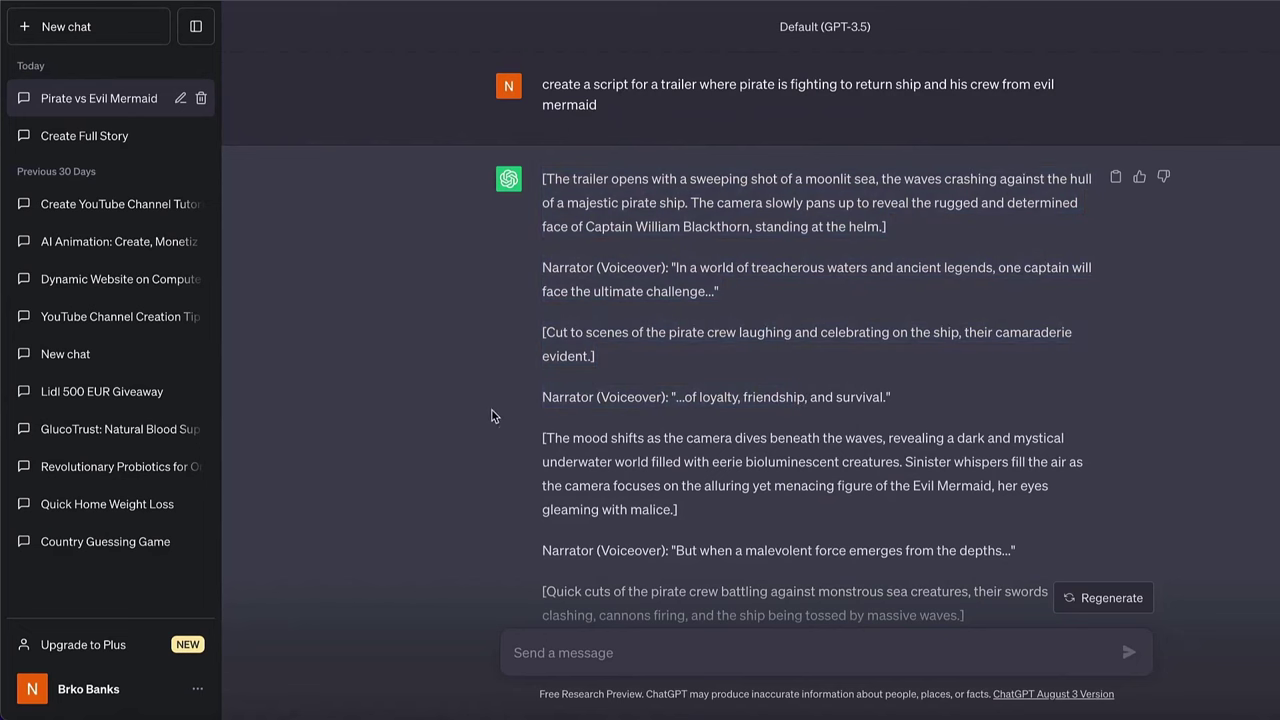
drag(529, 394, 689, 397)
click(689, 397)
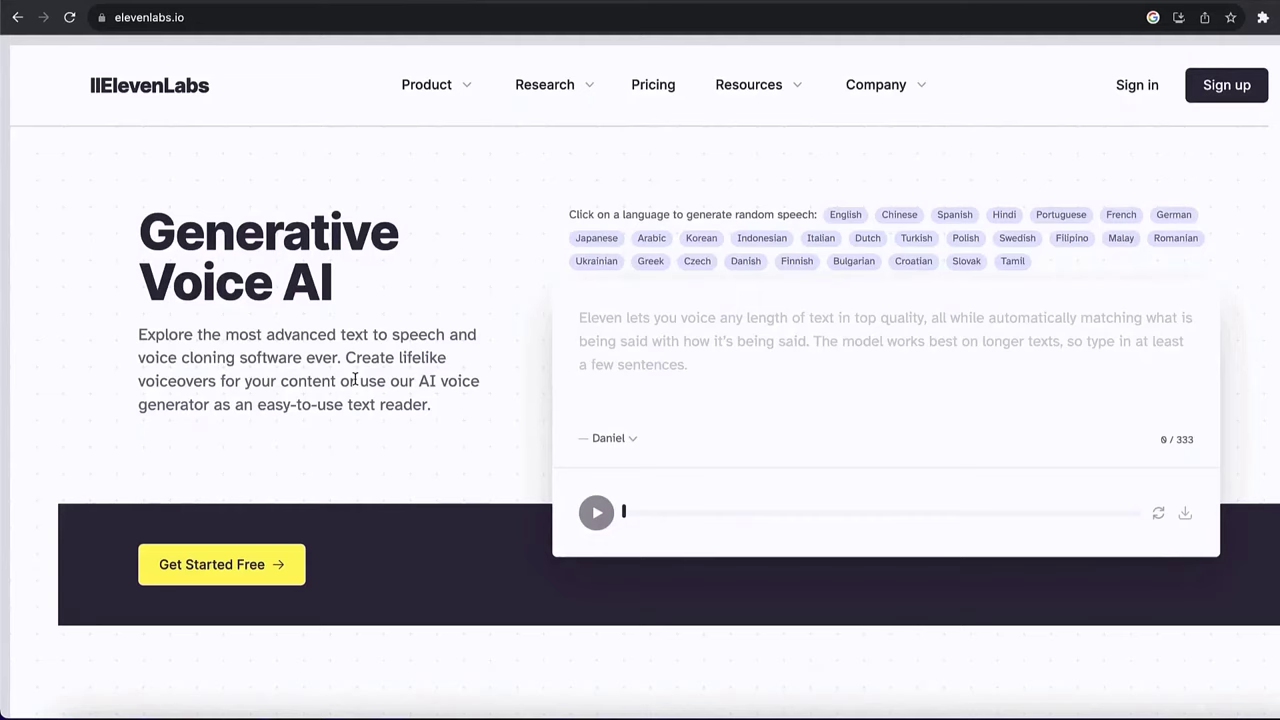
Step: Scroll through the ElevenLabs home page to look over its text-to-speech service
scroll(355, 378, down, 3)
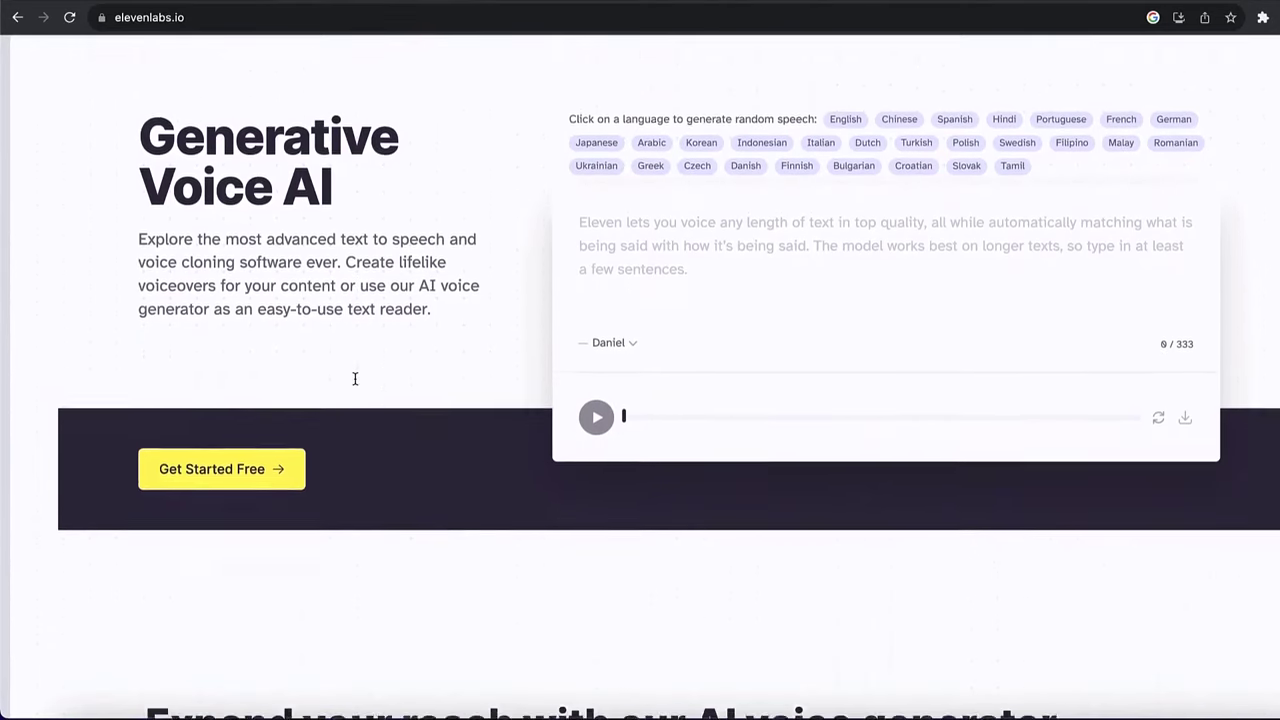
scroll(355, 380, down, 4)
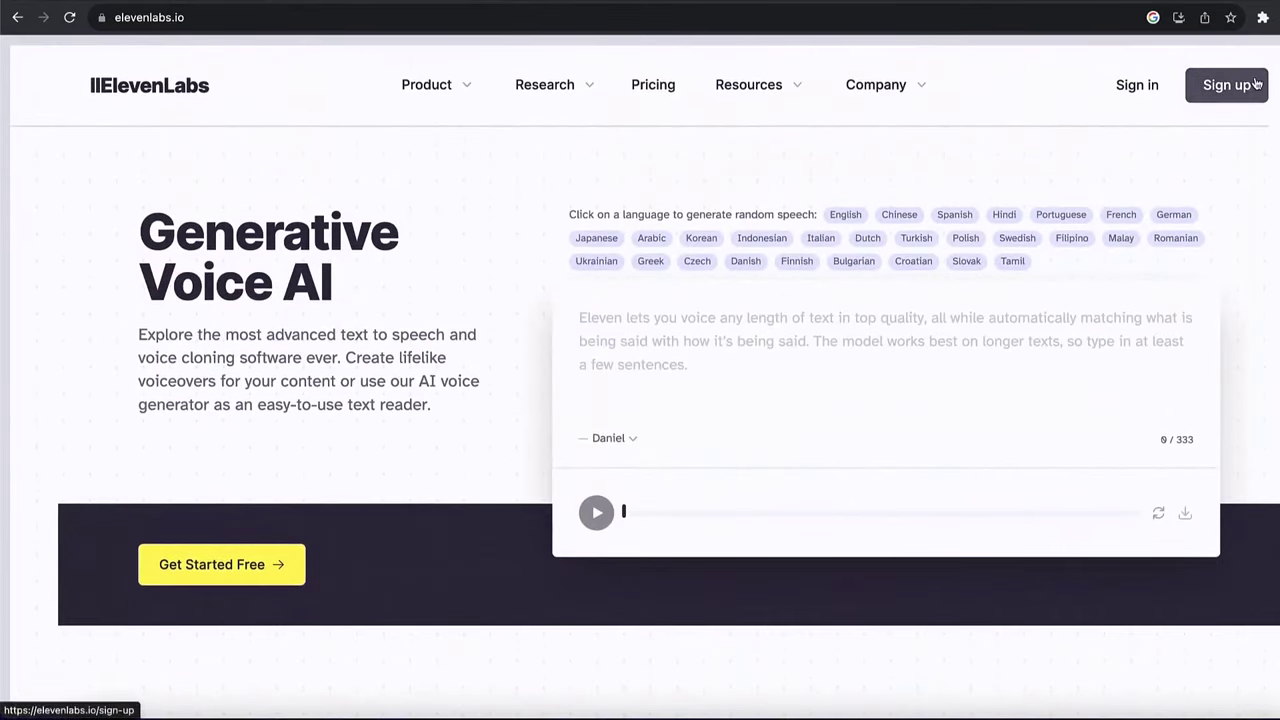
scroll(1250, 85, up, 5)
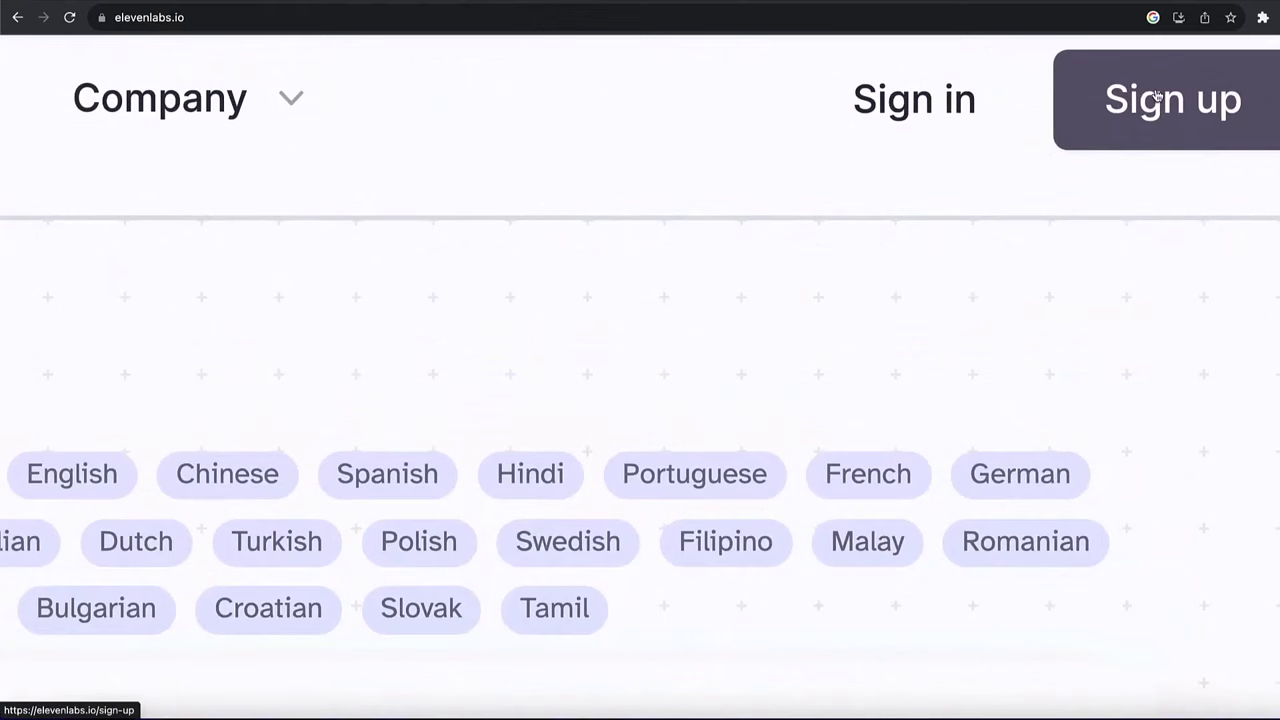
scroll(1157, 95, down, 5)
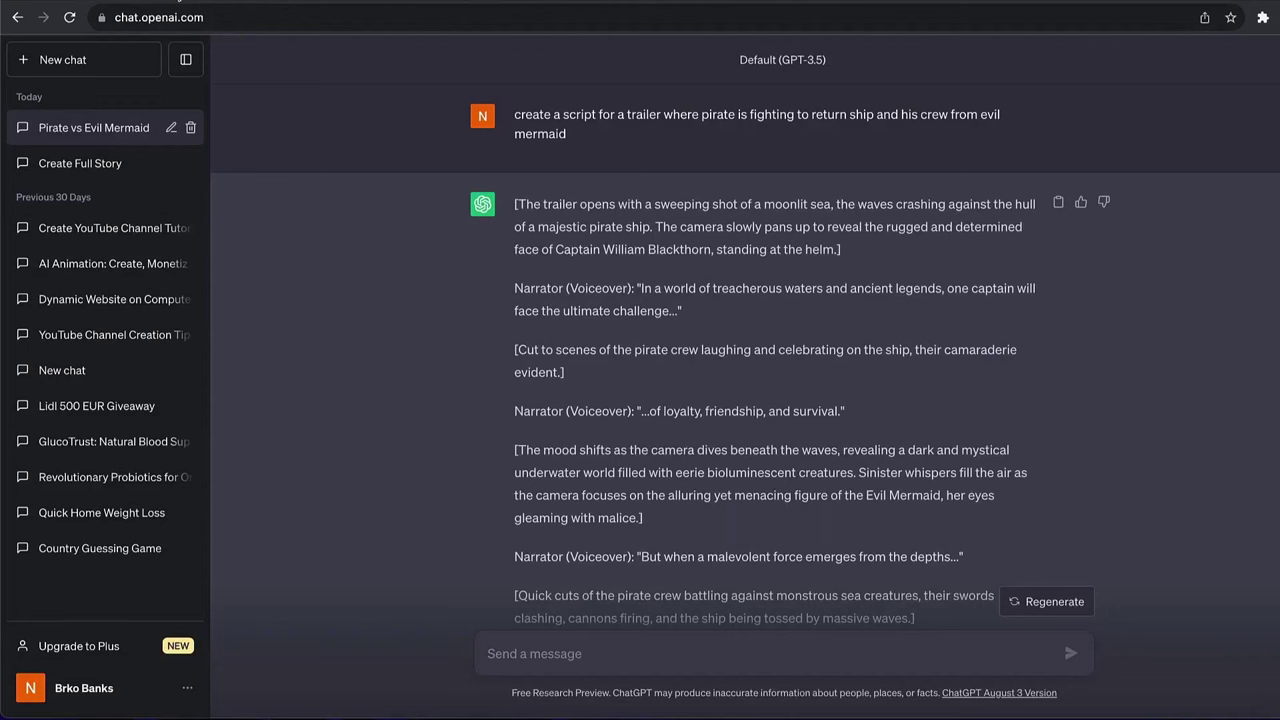
Step: Select the script from the first Narrator line down to [End of trailer.] for copying
scroll(768, 270, down, 1)
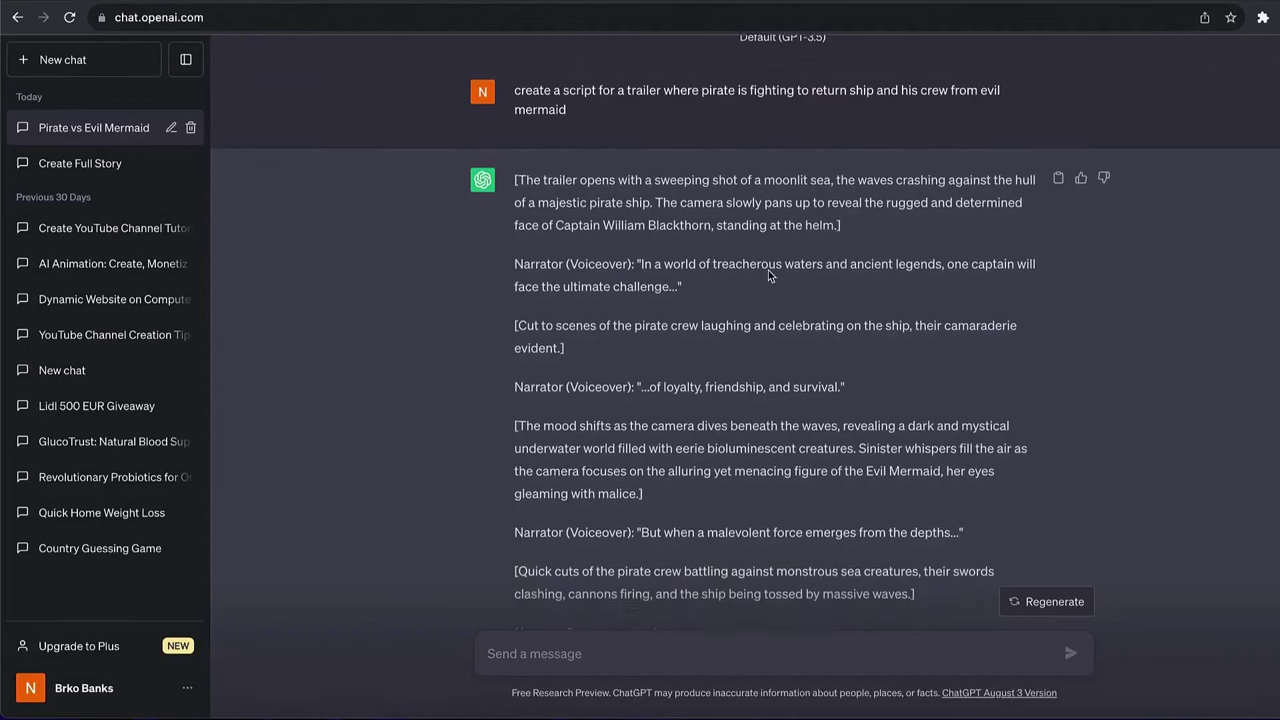
drag(511, 168, 601, 167)
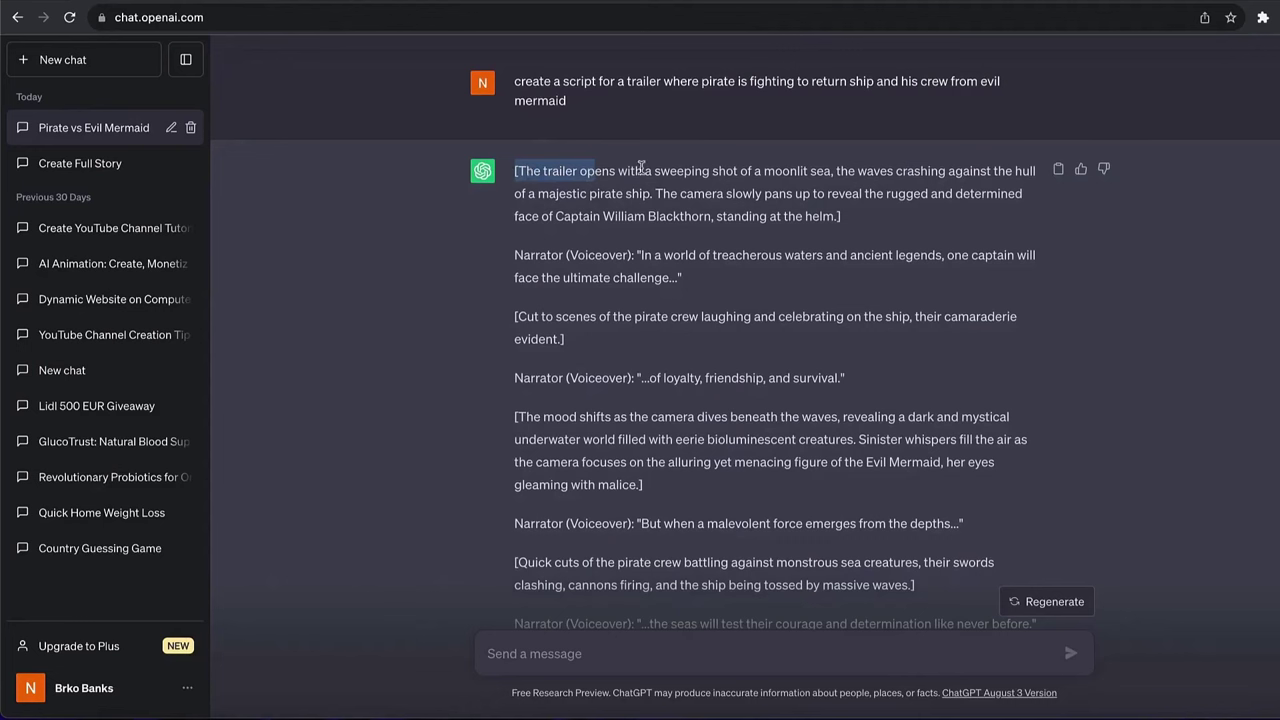
click(502, 176)
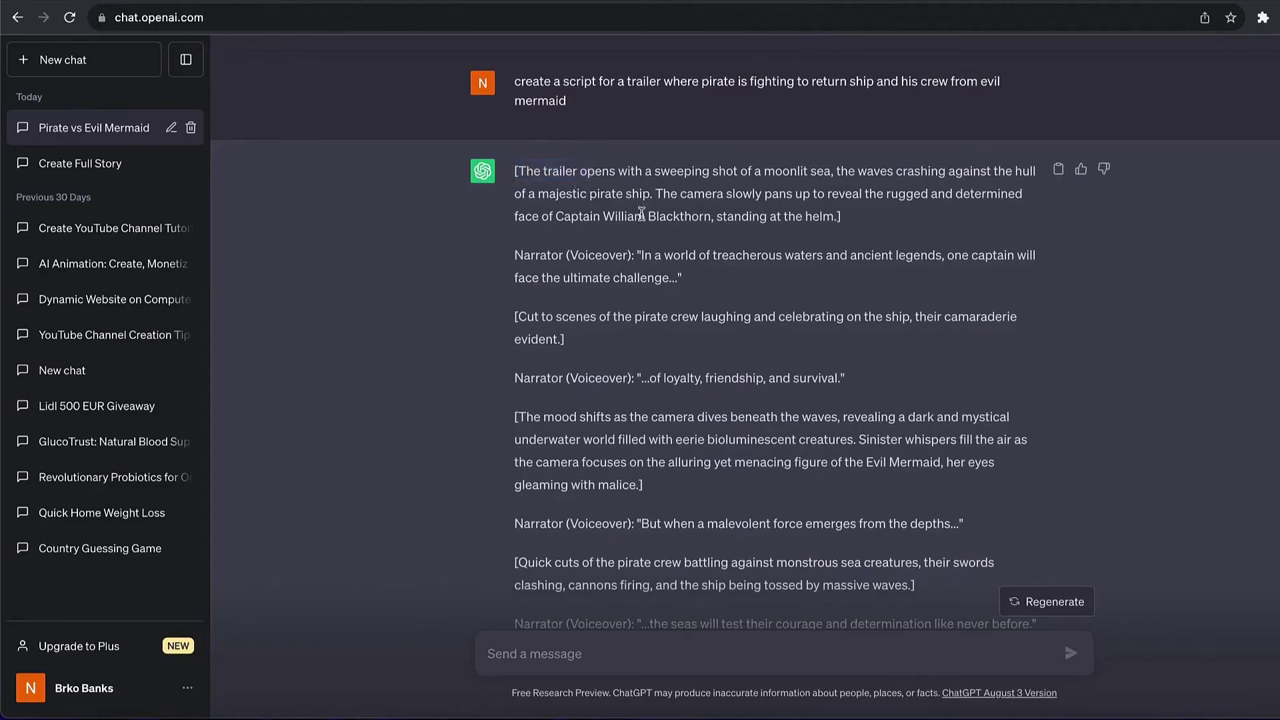
shift+click(560, 253)
drag(560, 253, 684, 285)
drag(529, 253, 862, 487)
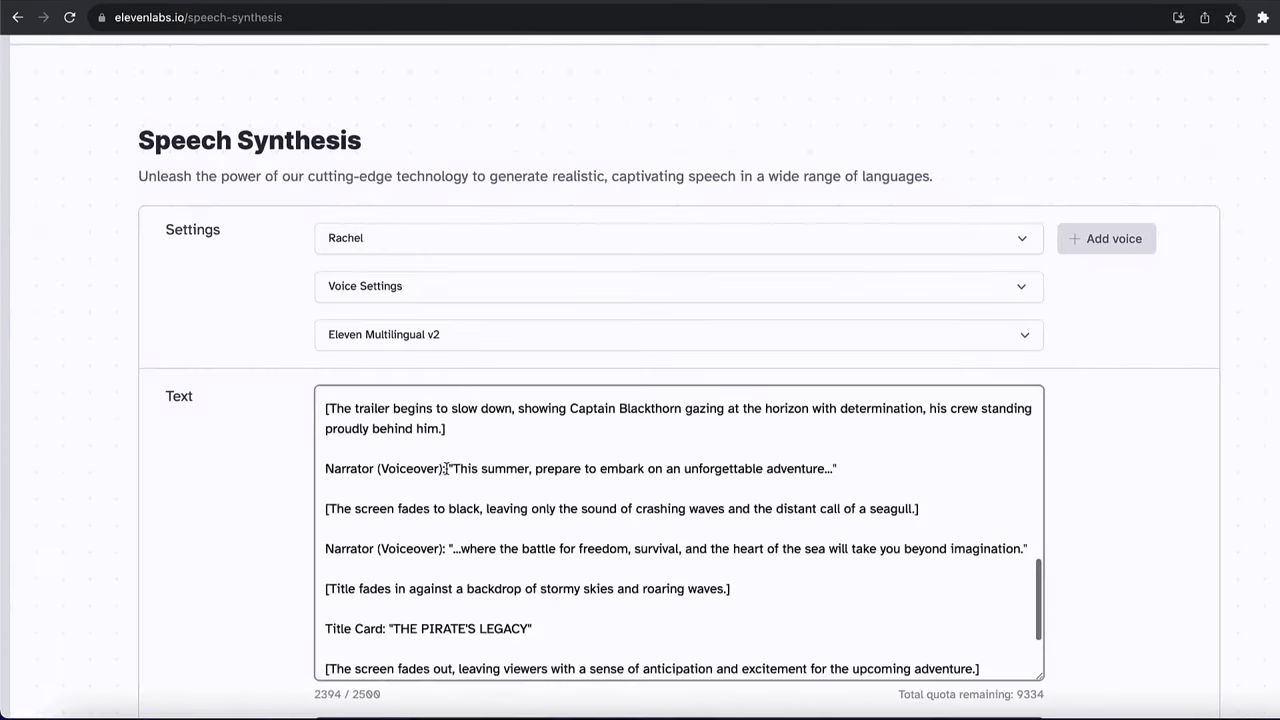
Step: Delete the Narrator (Voiceover): labels and the Blackthorn-gazing-at-horizon direction from the pasted text
drag(450, 468, 320, 472)
key(BackSpace)
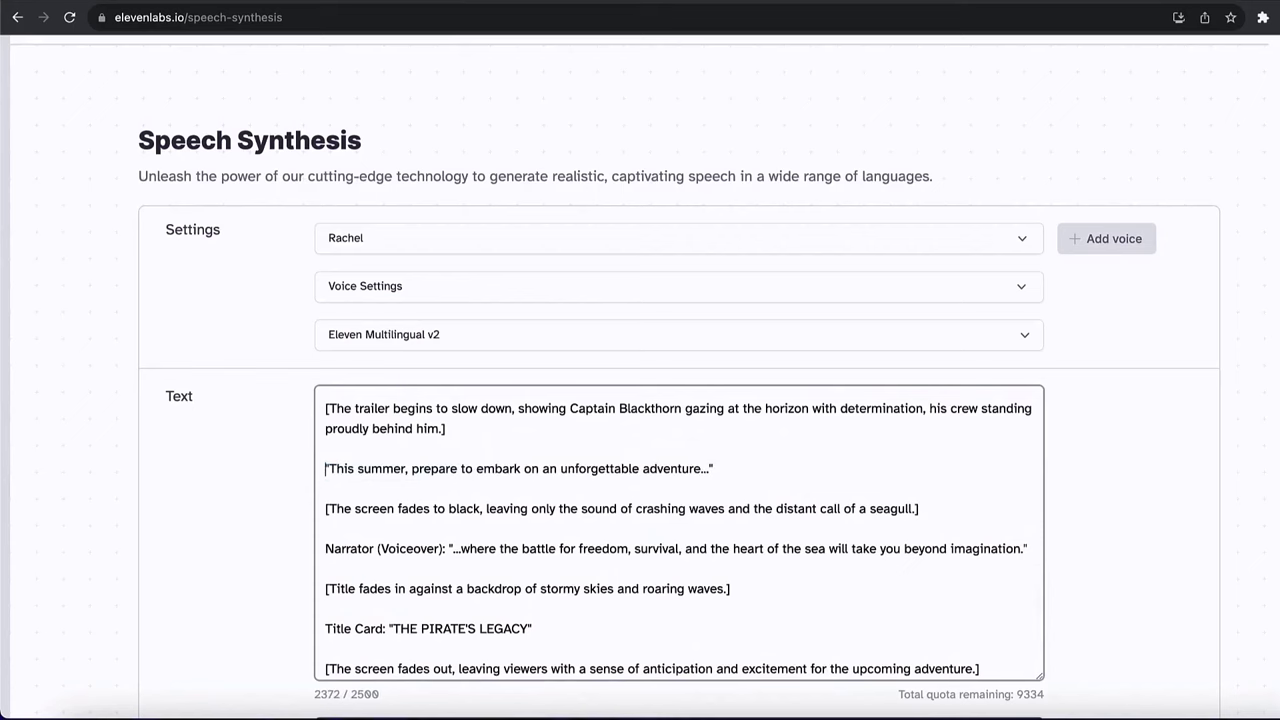
scroll(407, 385, up, 1)
drag(447, 458, 310, 433)
key(BackSpace)
scroll(459, 526, up, 2)
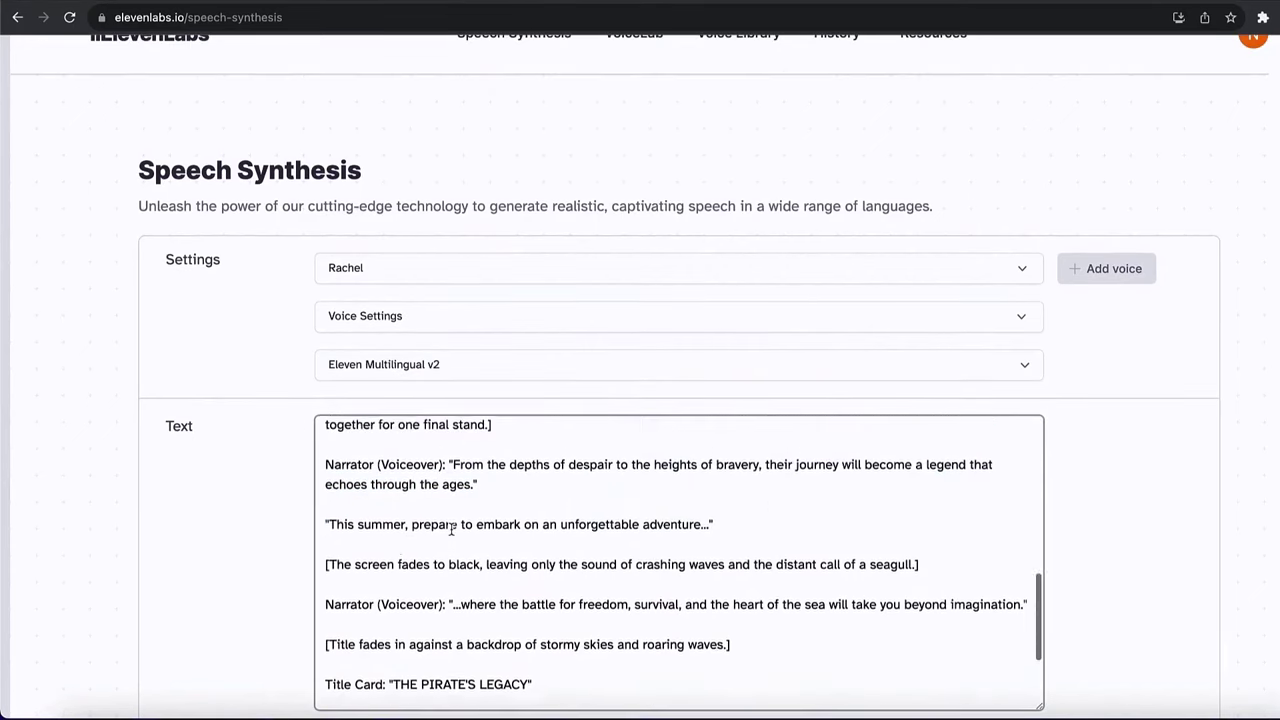
drag(446, 472, 309, 471)
key(BackSpace)
key(BackSpace)
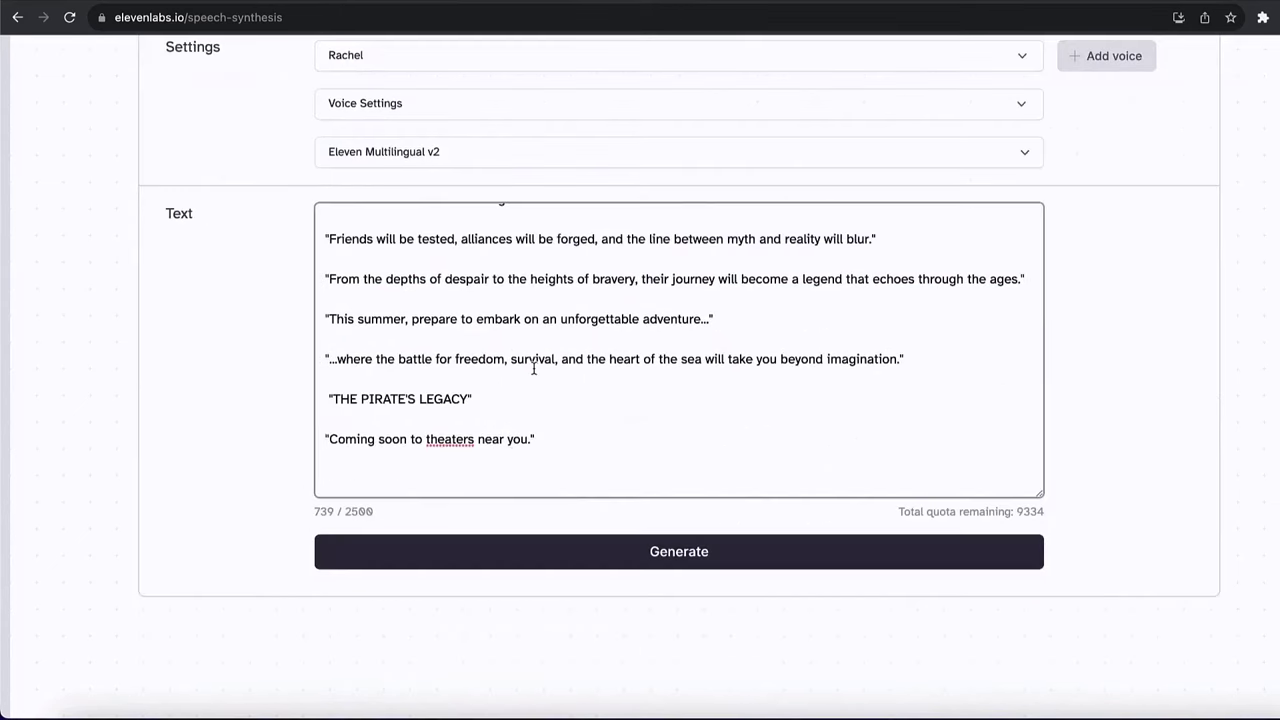
Step: Review the remaining 739-character narration text and clear the selection
scroll(533, 368, up, 3)
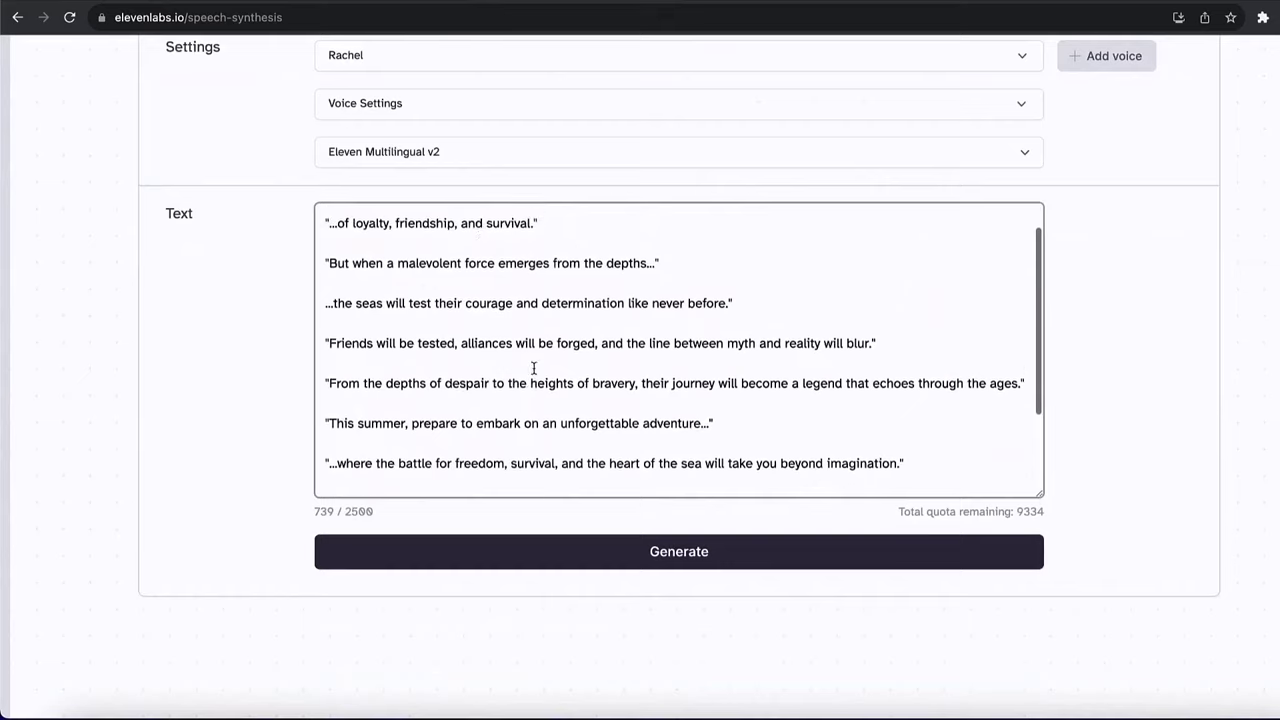
scroll(407, 243, up, 2)
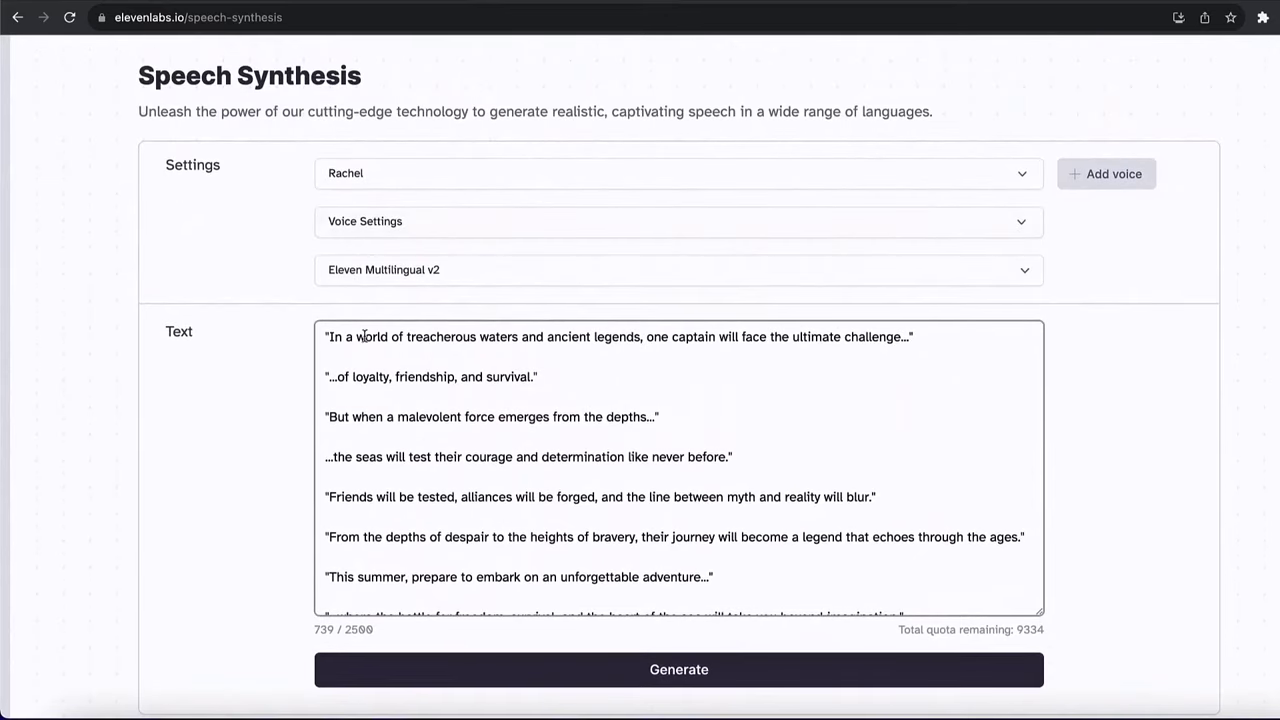
drag(320, 334, 666, 698)
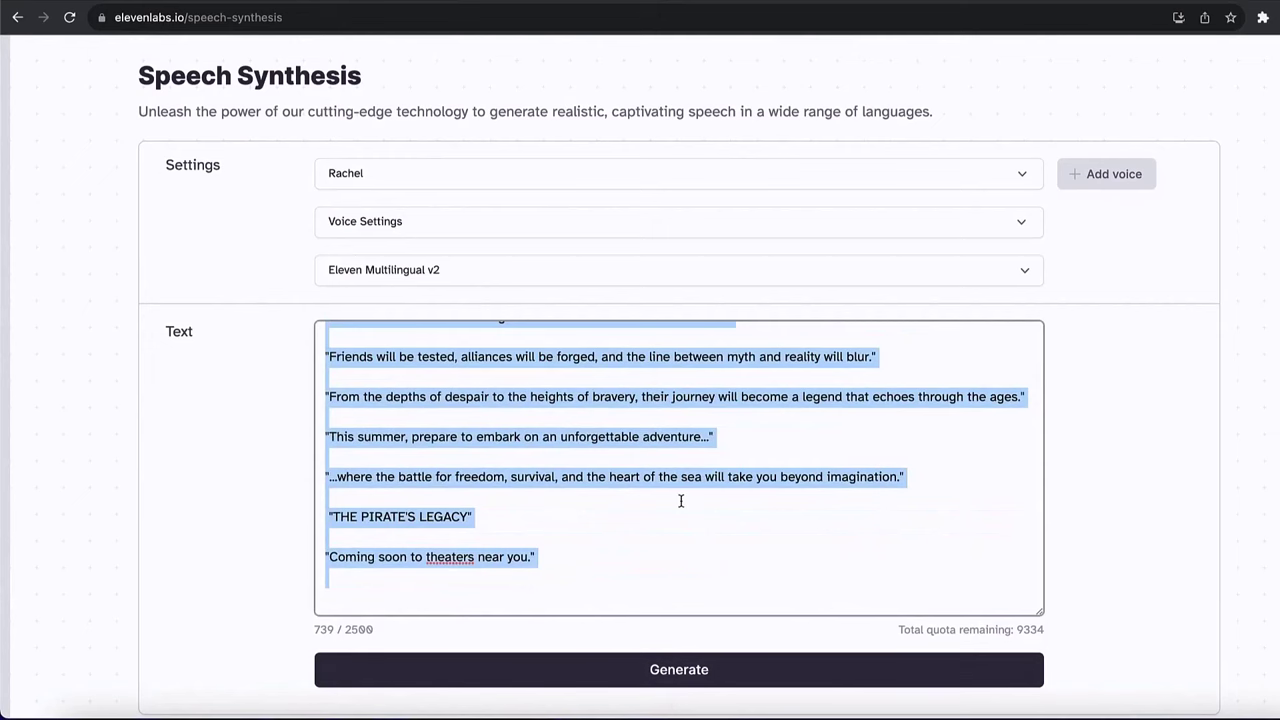
scroll(680, 503, up, 3)
click(263, 278)
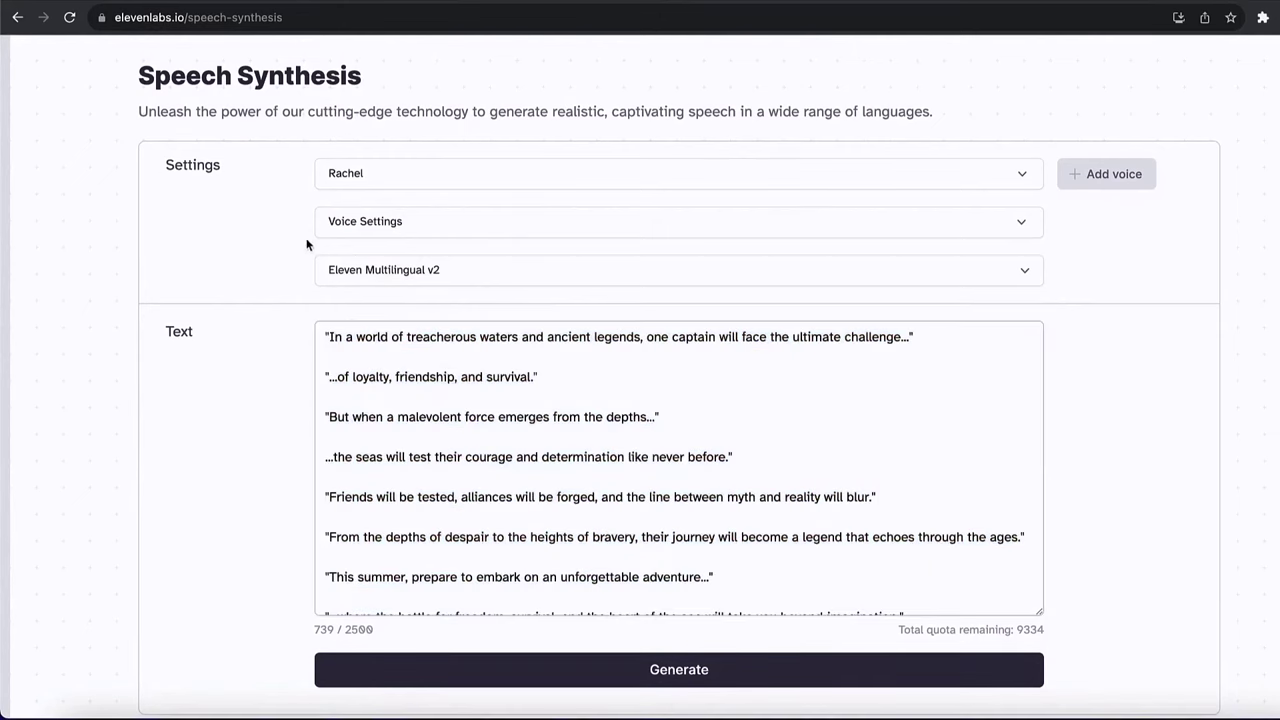
click(386, 183)
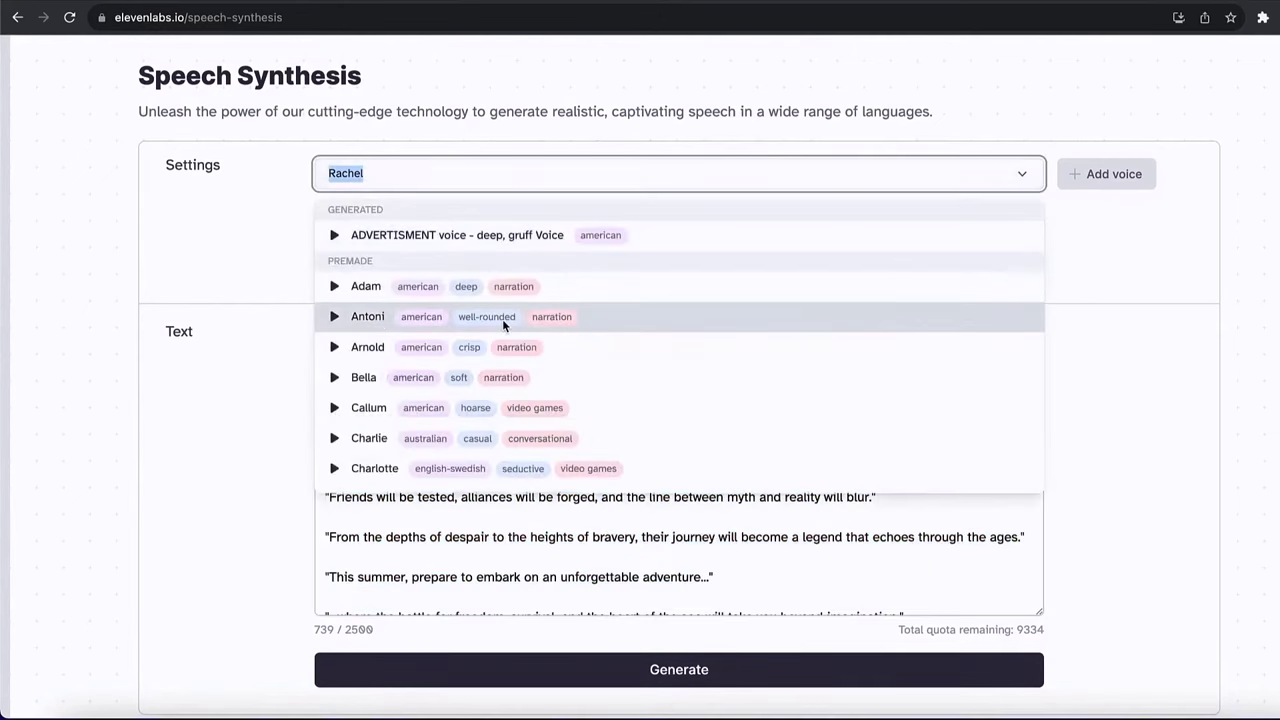
click(263, 260)
scroll(263, 260, up, 3)
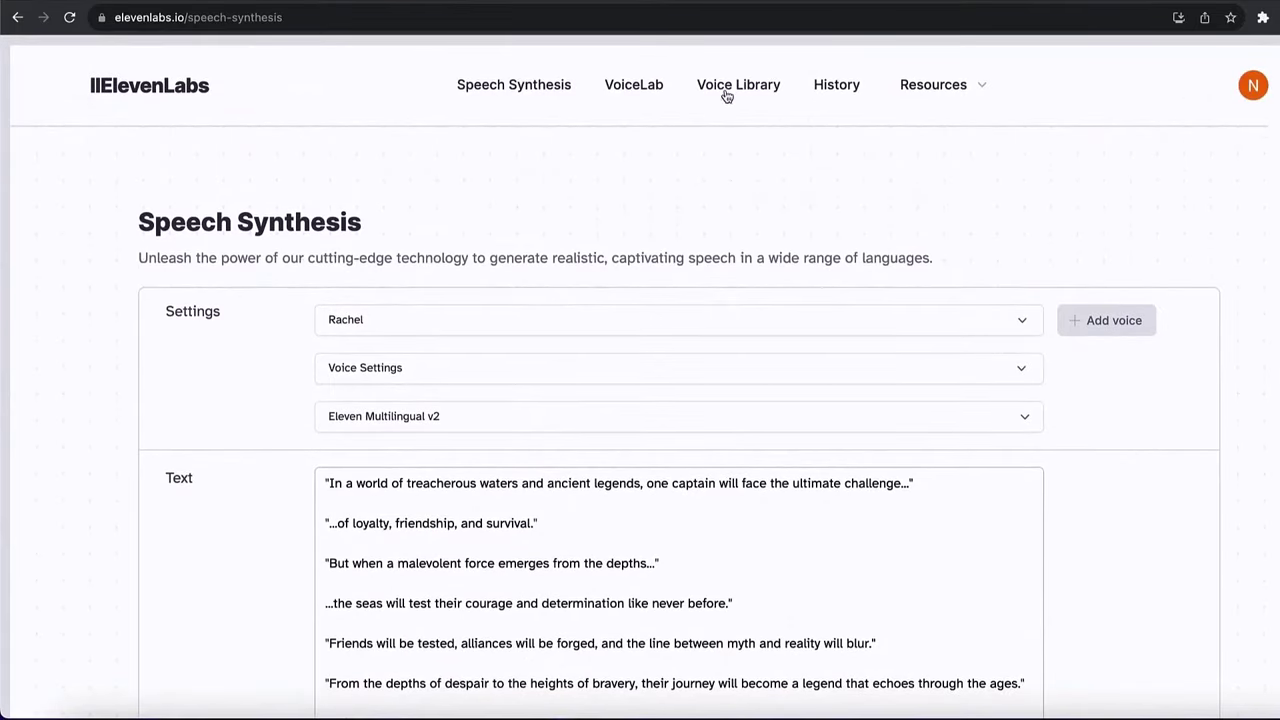
click(658, 87)
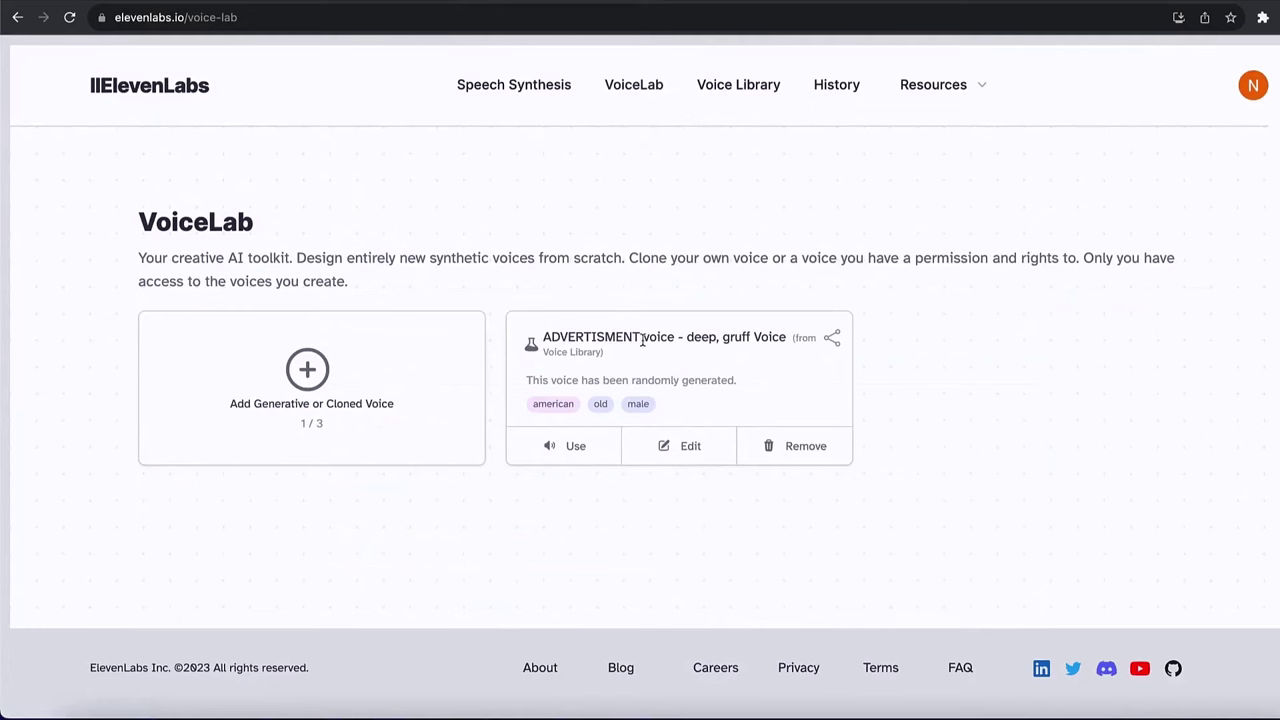
click(575, 446)
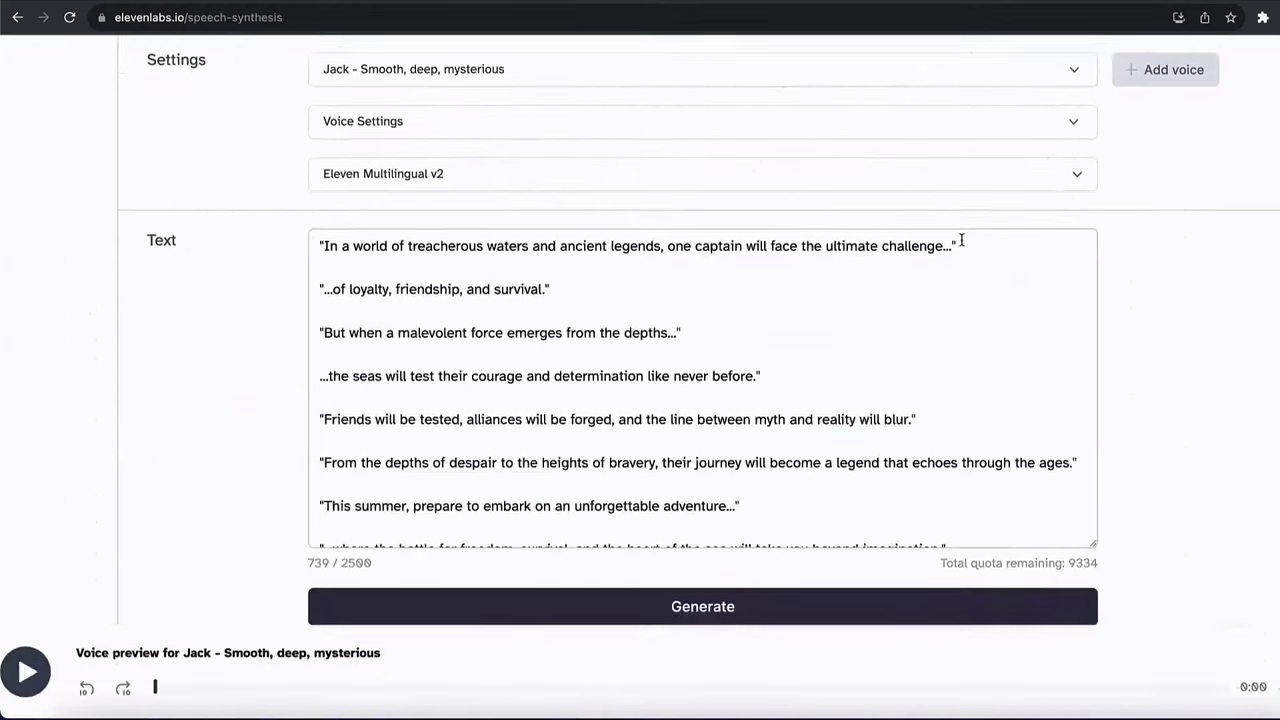
scroll(960, 240, up, 1)
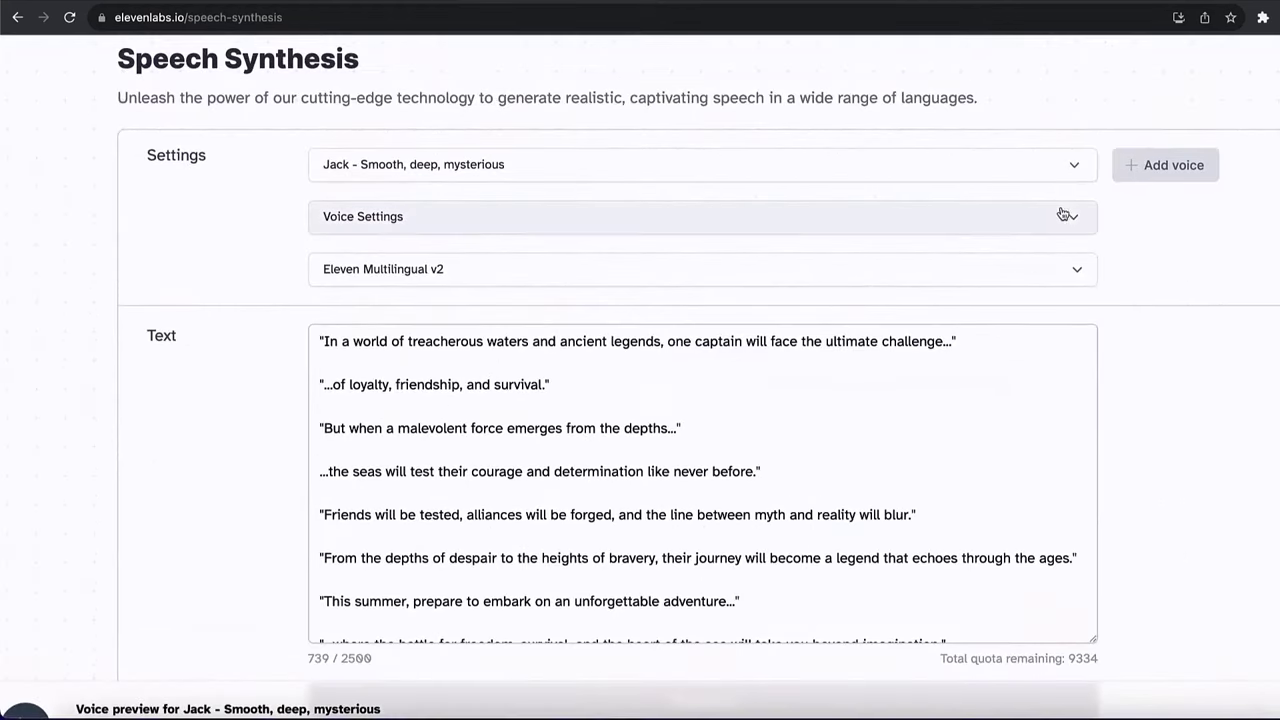
click(1063, 214)
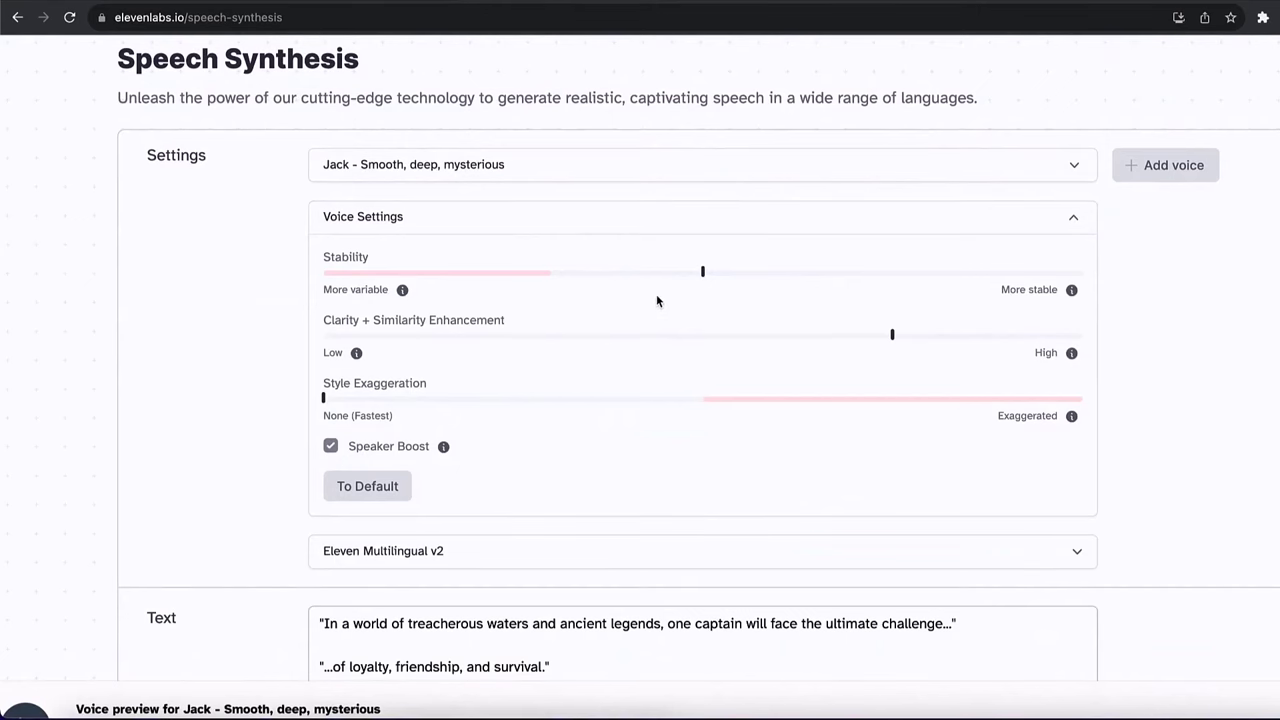
click(463, 225)
scroll(463, 229, down, 3)
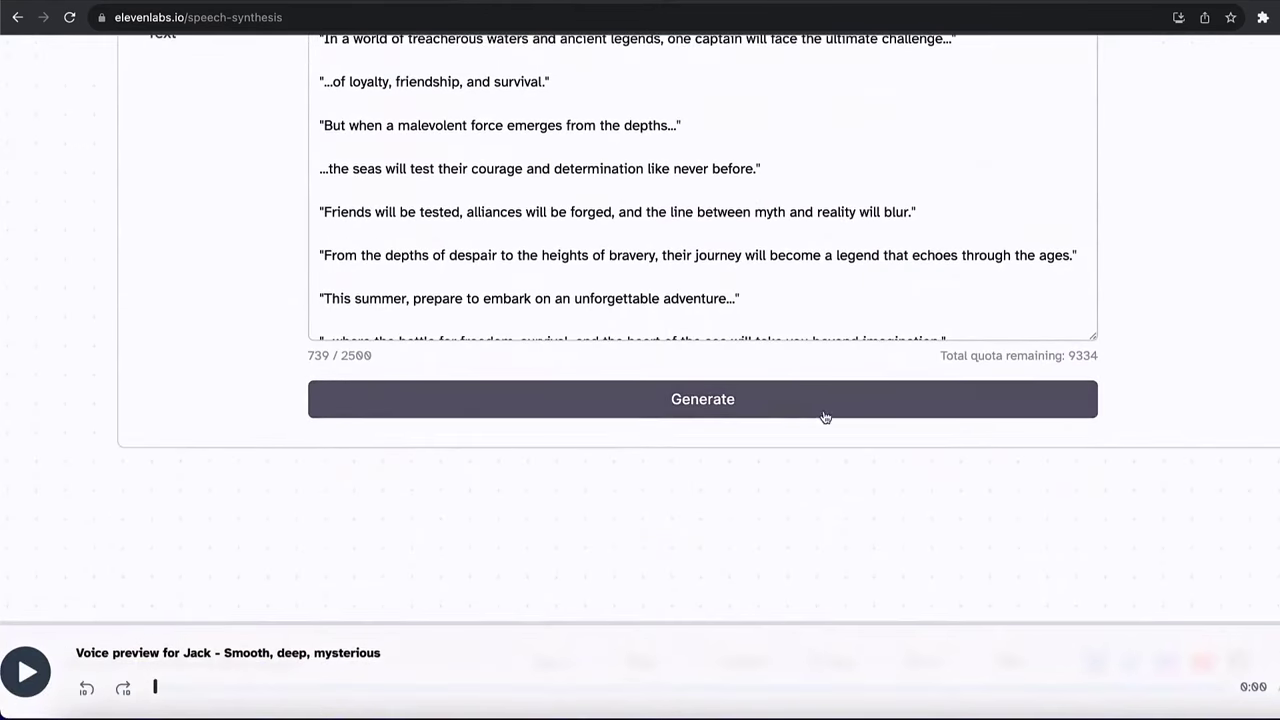
Step: Generate the Jack-voice narration, play it back, and download it as an MP3
click(715, 411)
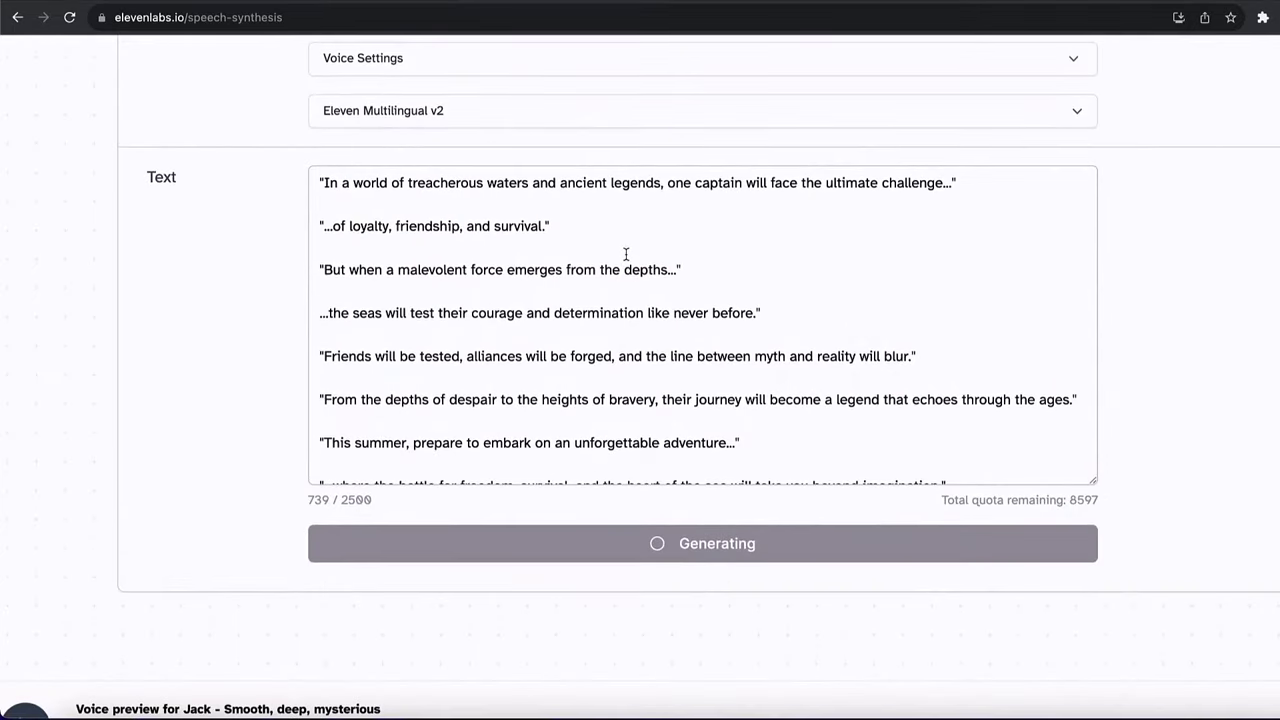
key(ctrl+minus)
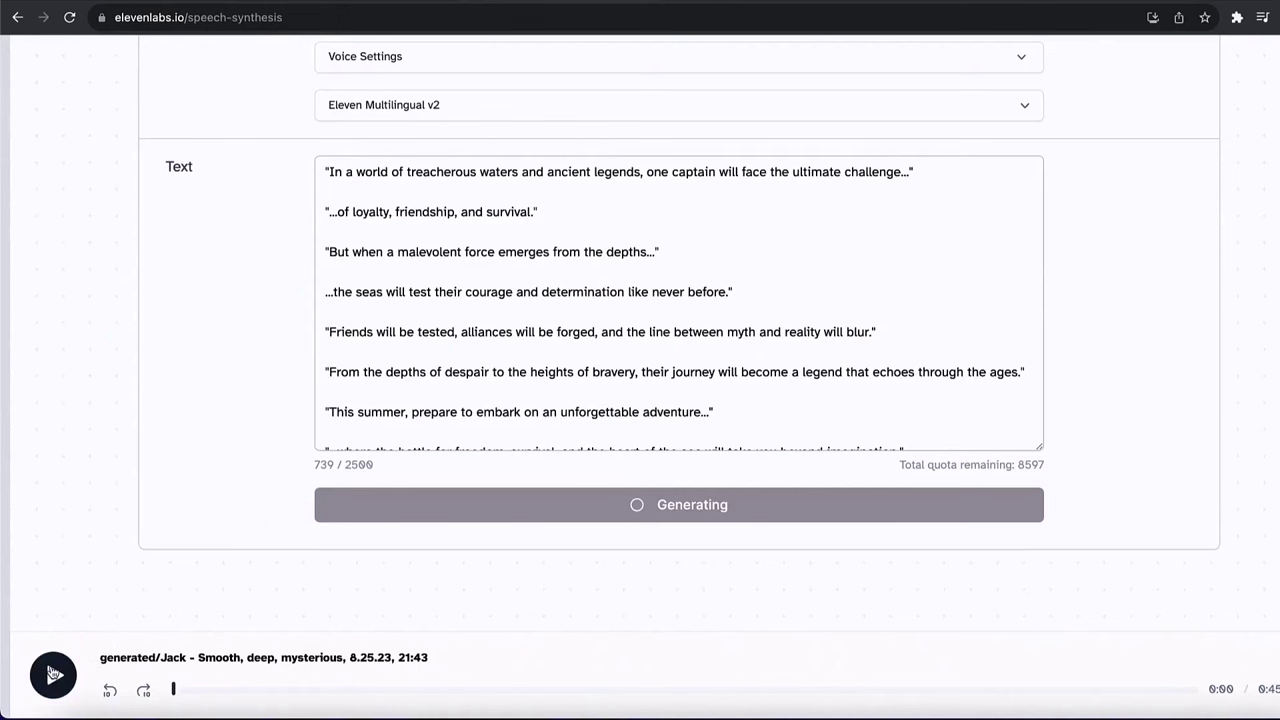
click(53, 673)
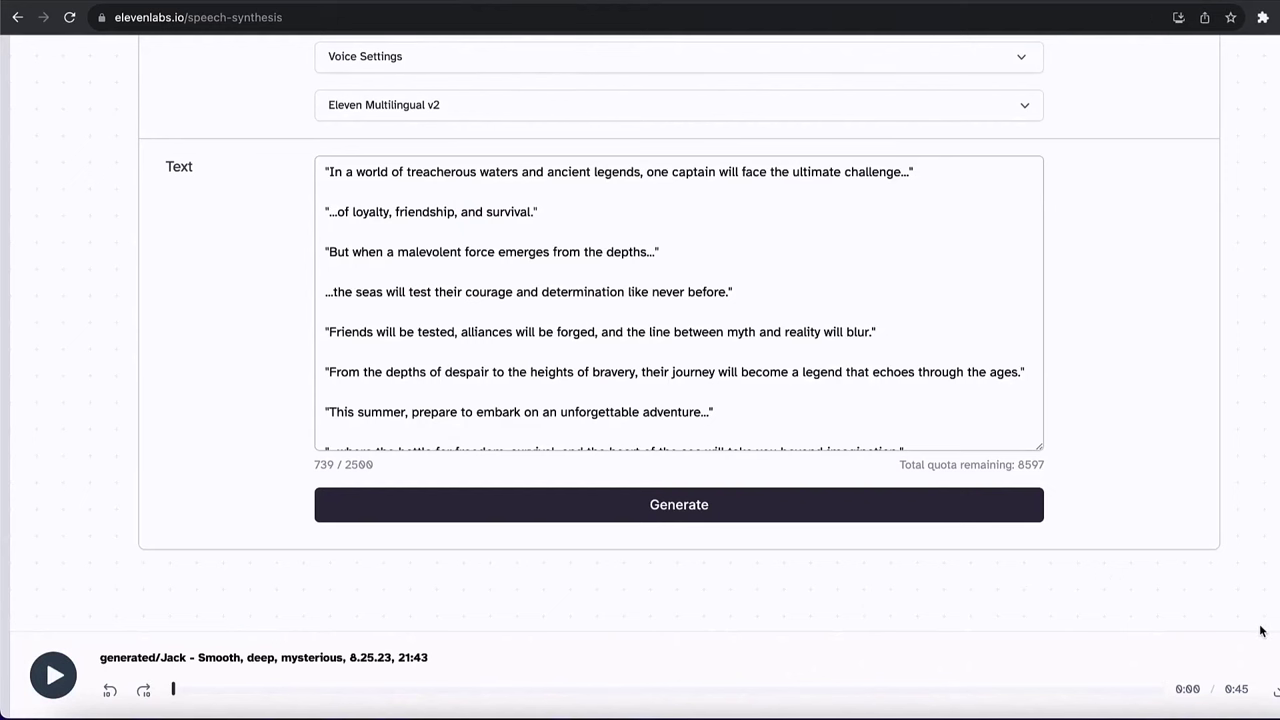
click(1276, 693)
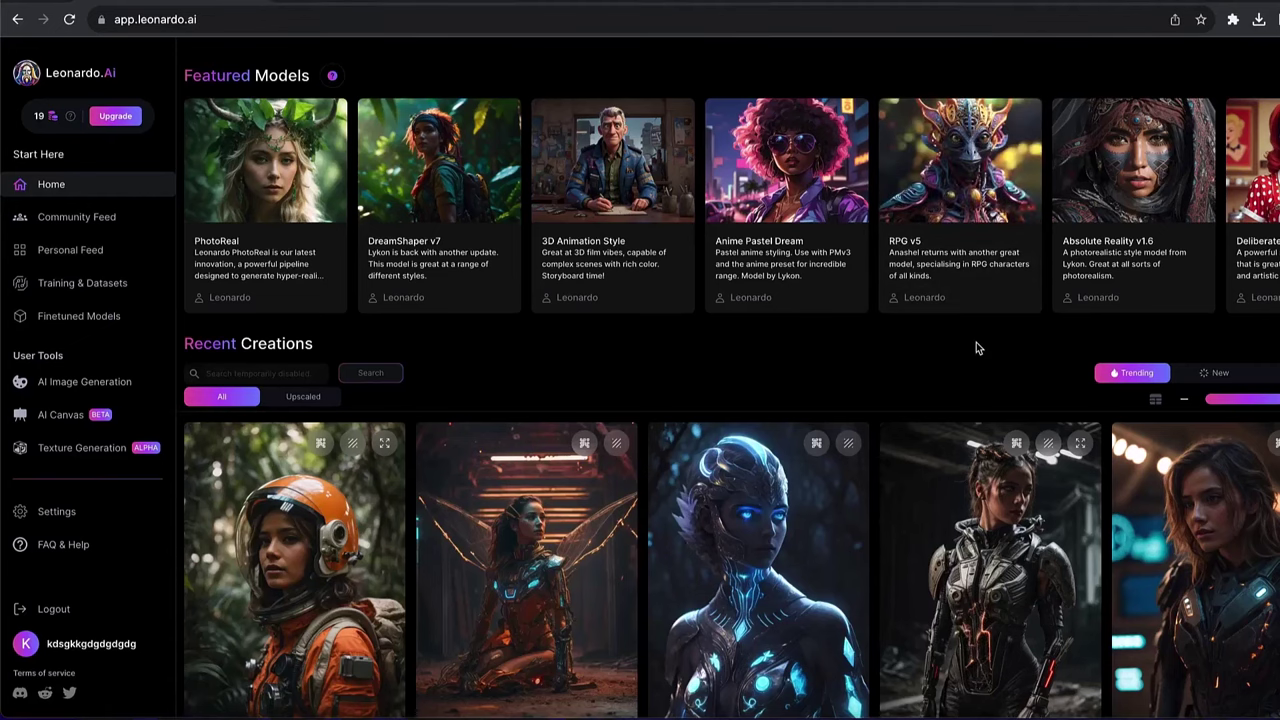
Step: Browse Recent Creations, preview the Alien cursed theme image, then scroll the pirate-ship generations
scroll(977, 347, down, 3)
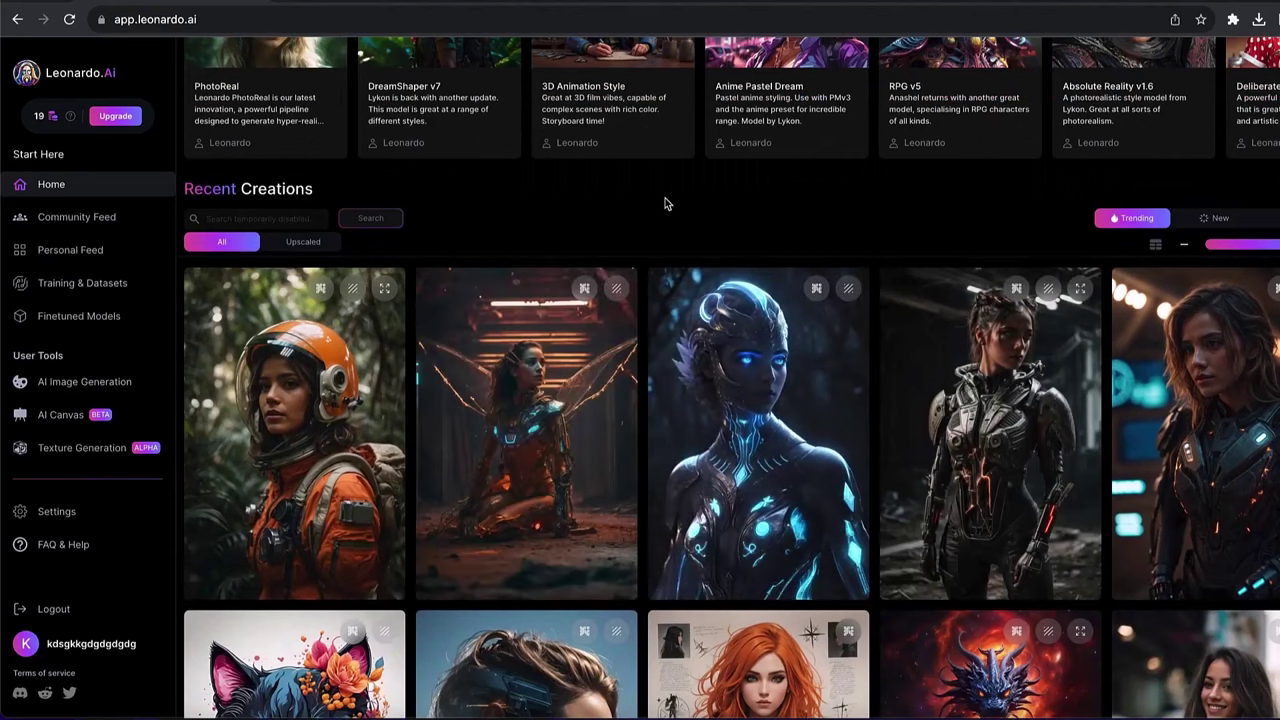
click(993, 410)
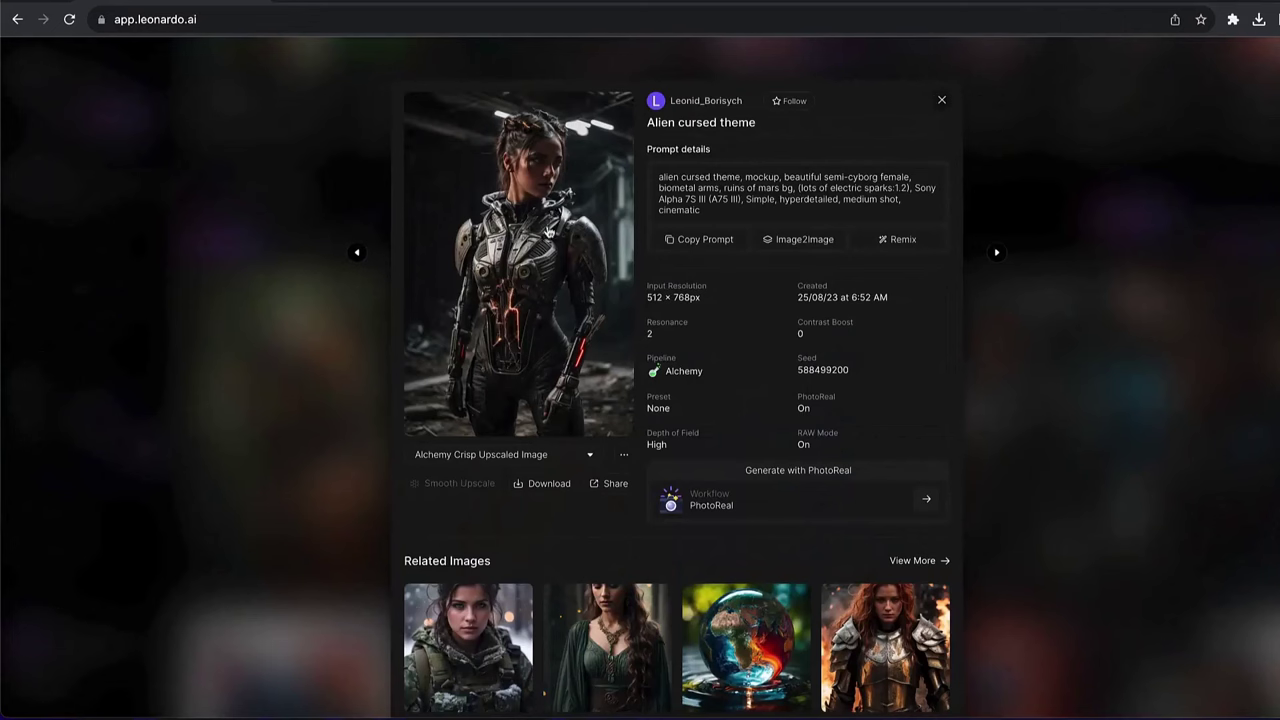
click(1096, 248)
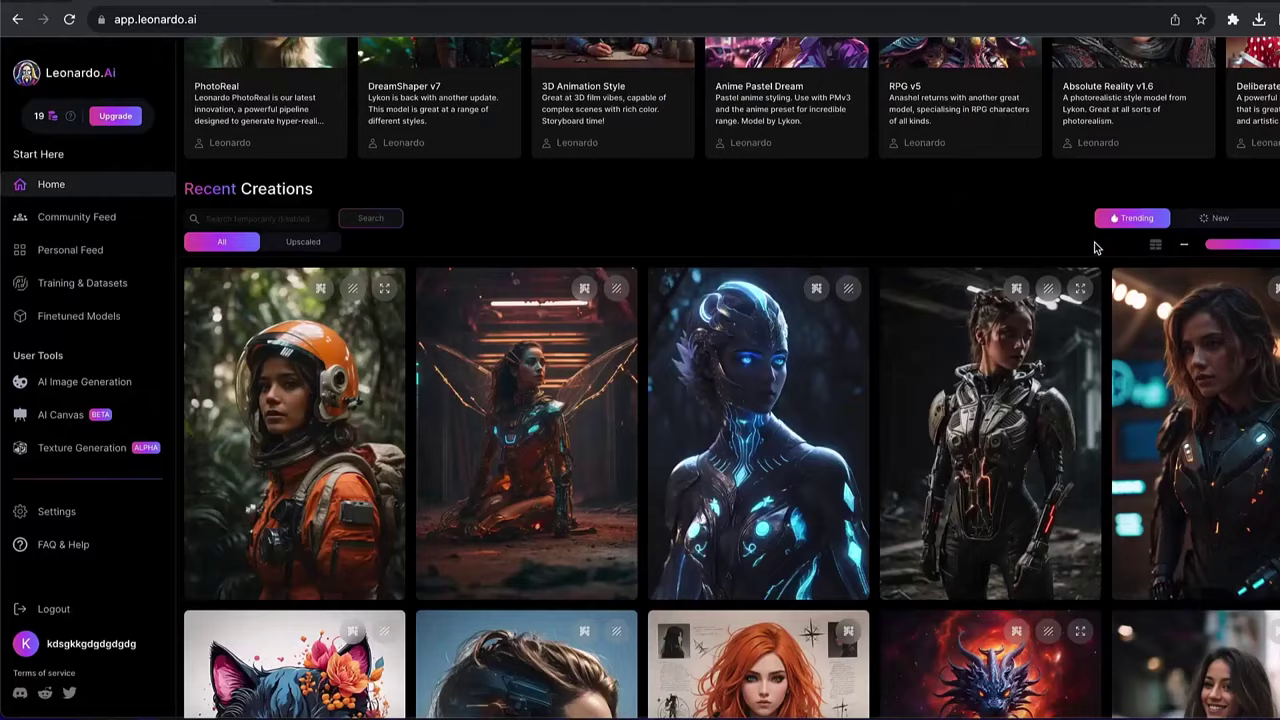
scroll(1000, 320, down, 5)
scroll(988, 358, down, 3)
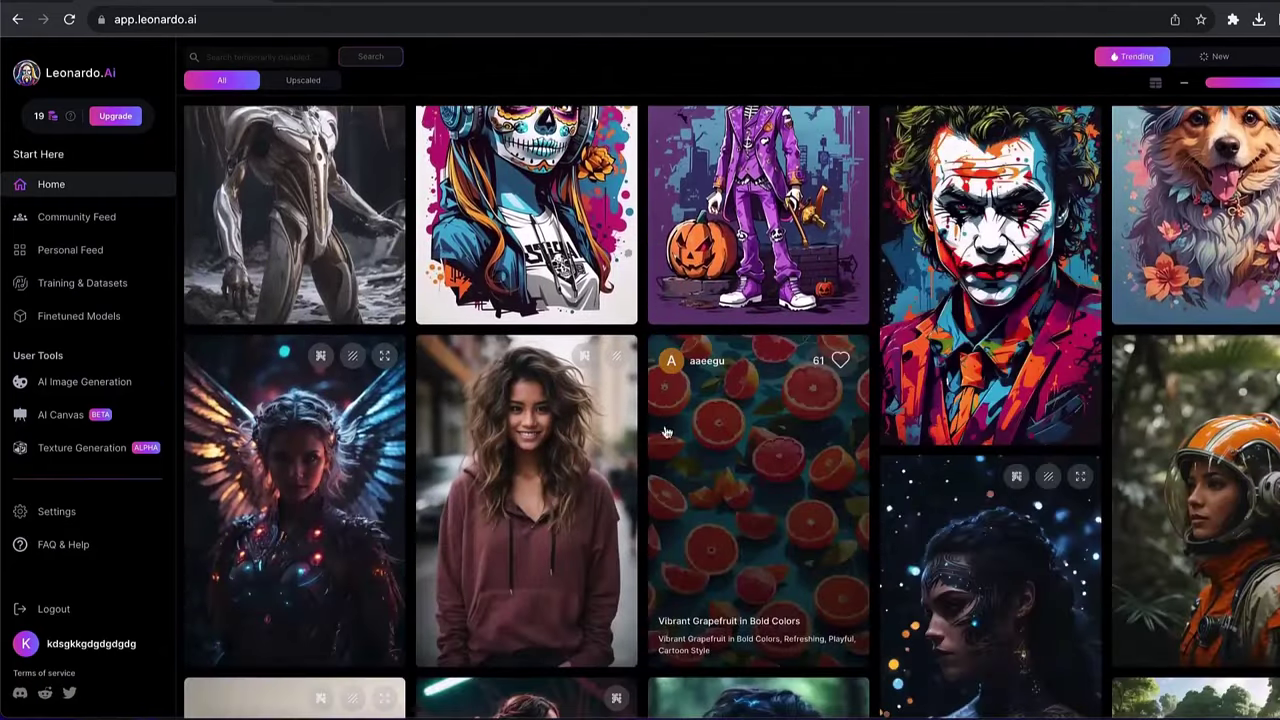
scroll(964, 521, down, 2)
scroll(964, 521, down, 2)
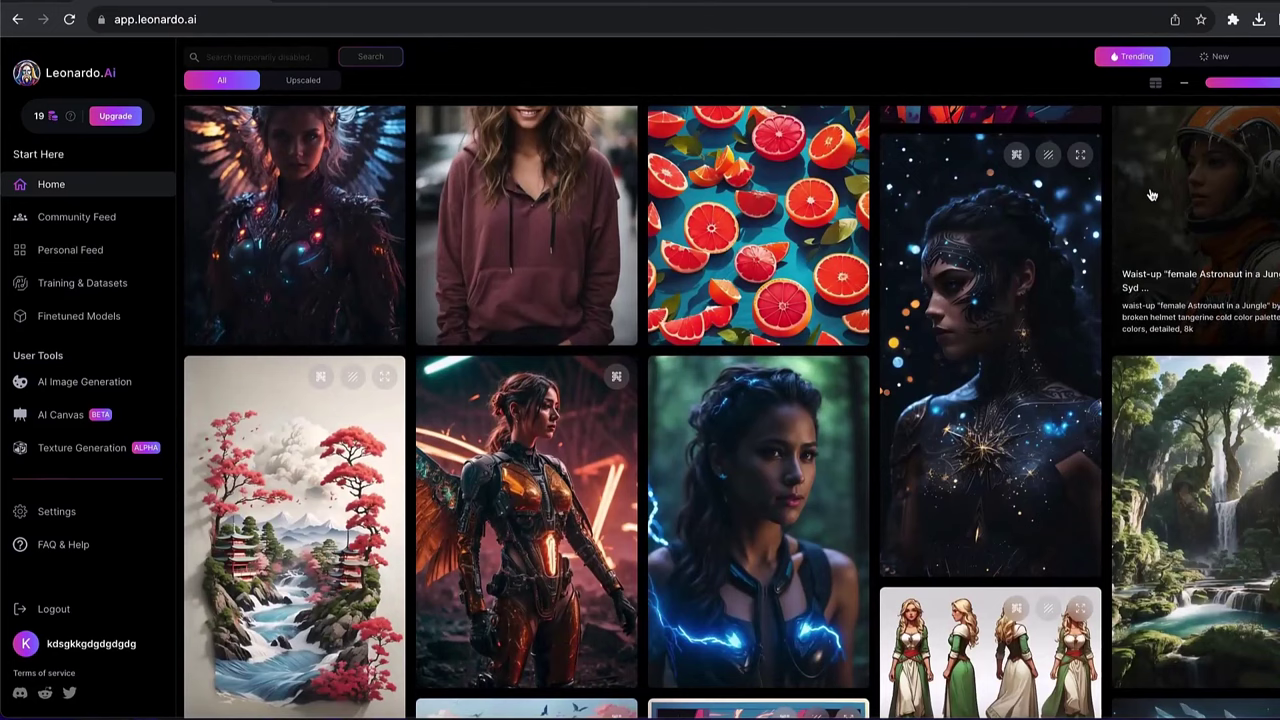
scroll(1049, 320, up, 5)
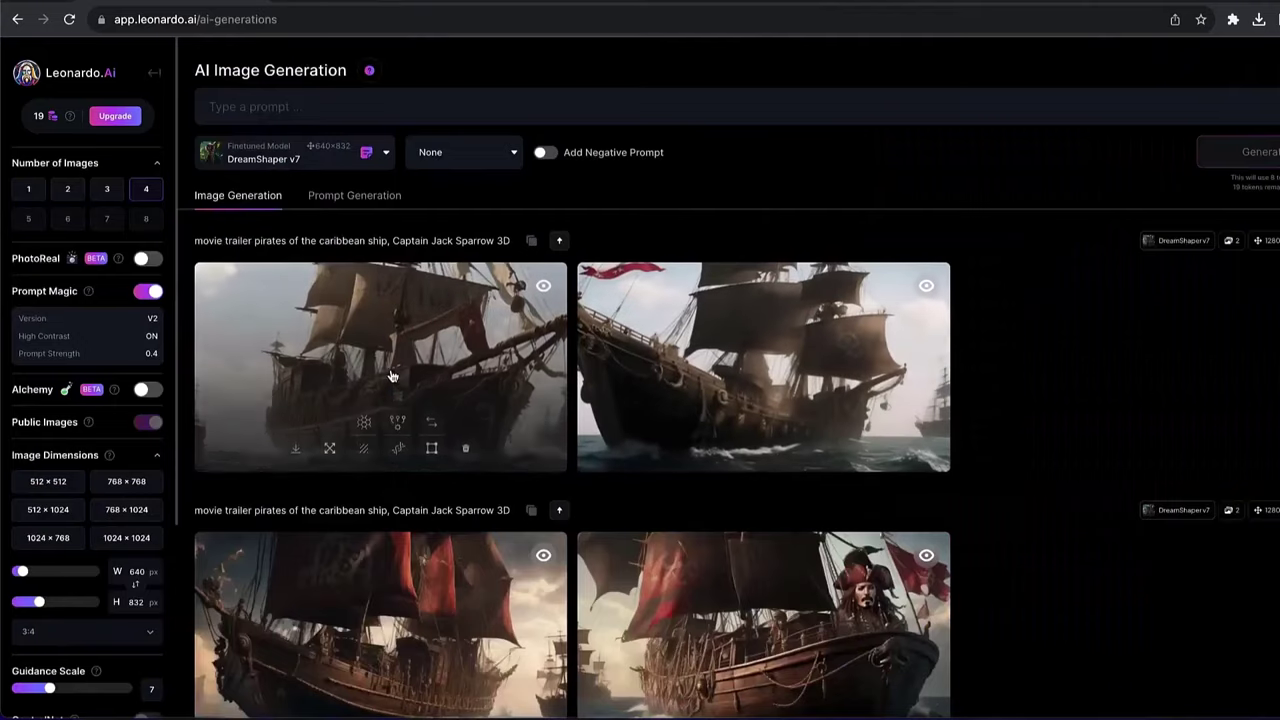
scroll(392, 375, down, 5)
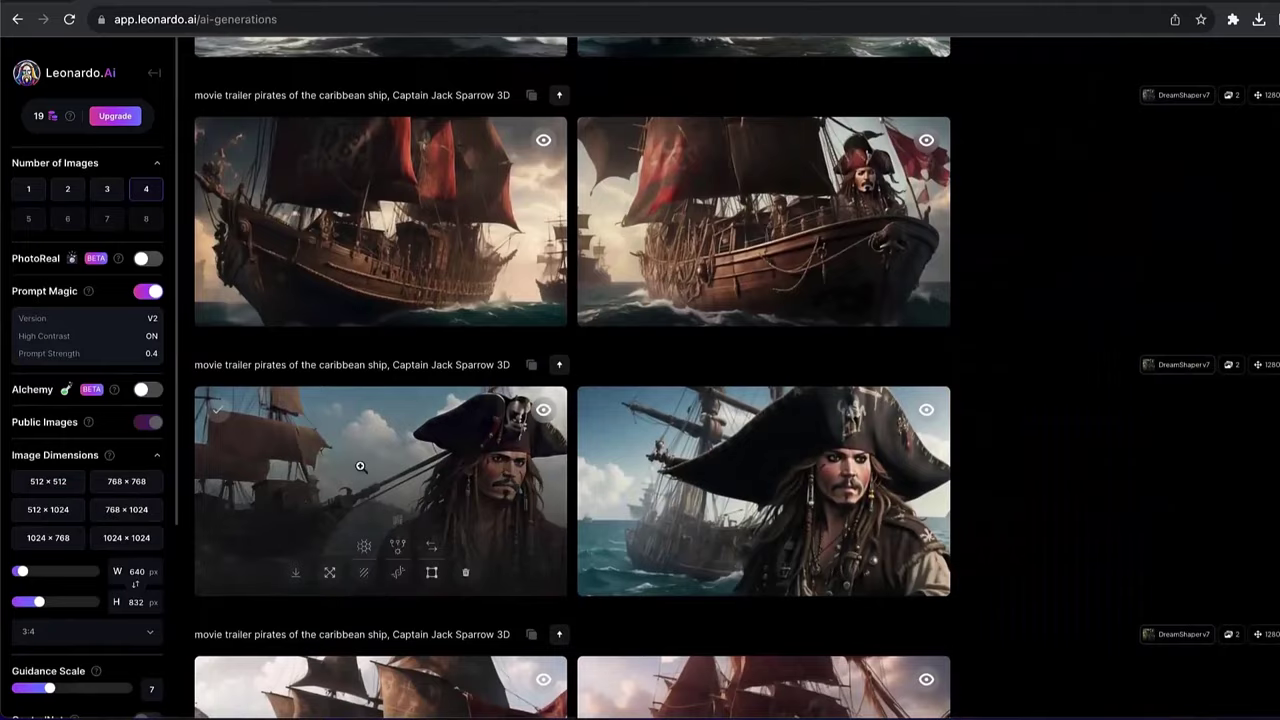
Step: Open the Captain Jack Sparrow close-up portrait at full size
click(360, 465)
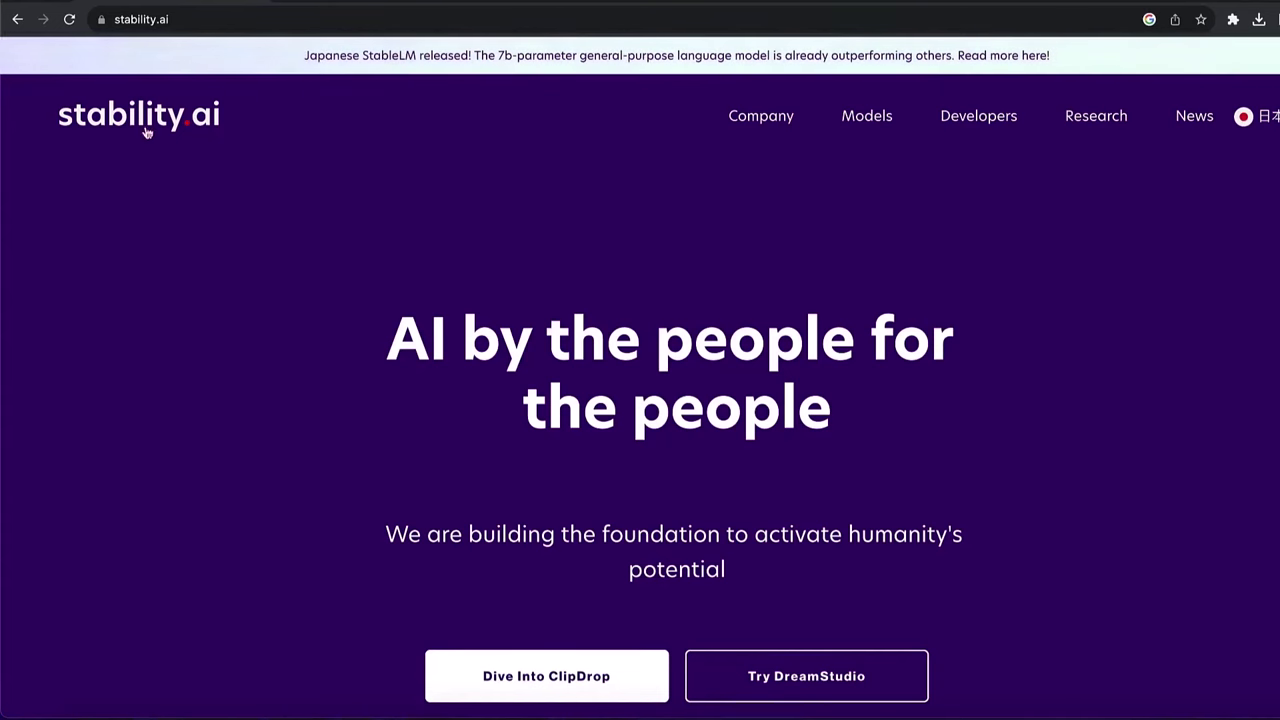
Step: Go from Stability AI to Clipdrop's Stable Diffusion XL generator and focus its prompt field
click(560, 686)
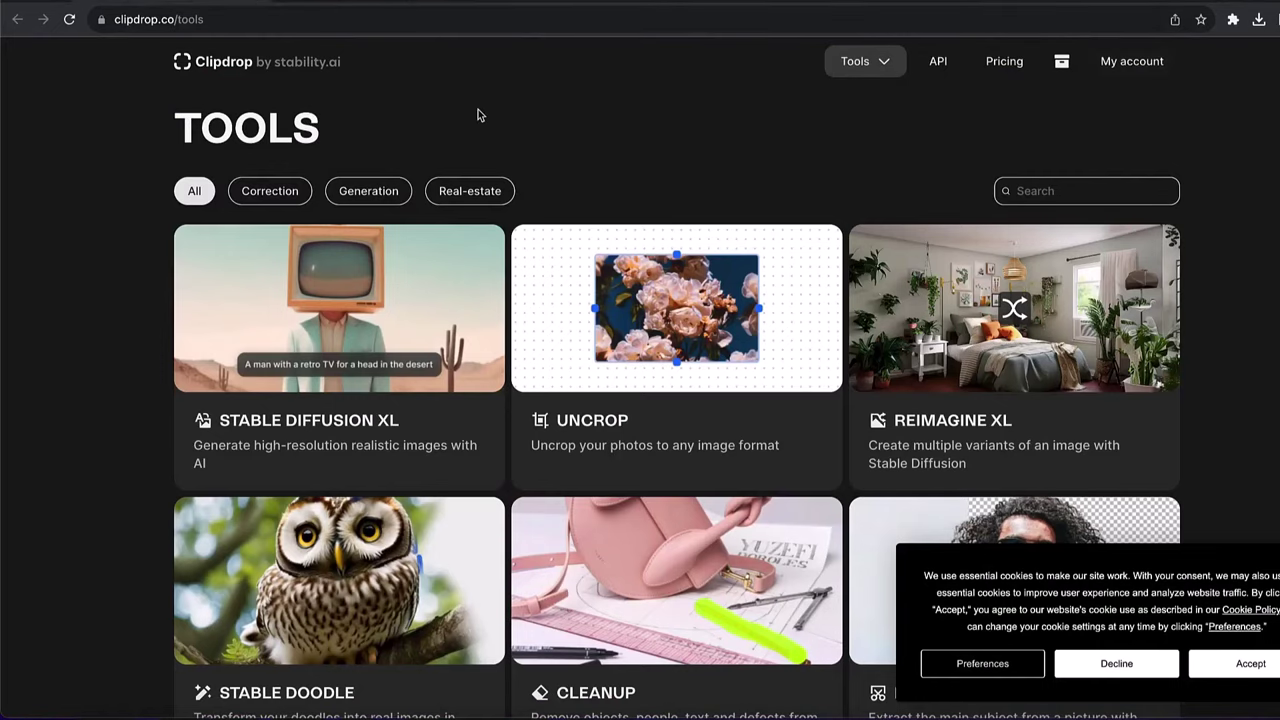
mouse_move(480, 240)
scroll(480, 240, down, 1)
scroll(300, 400, up, 1)
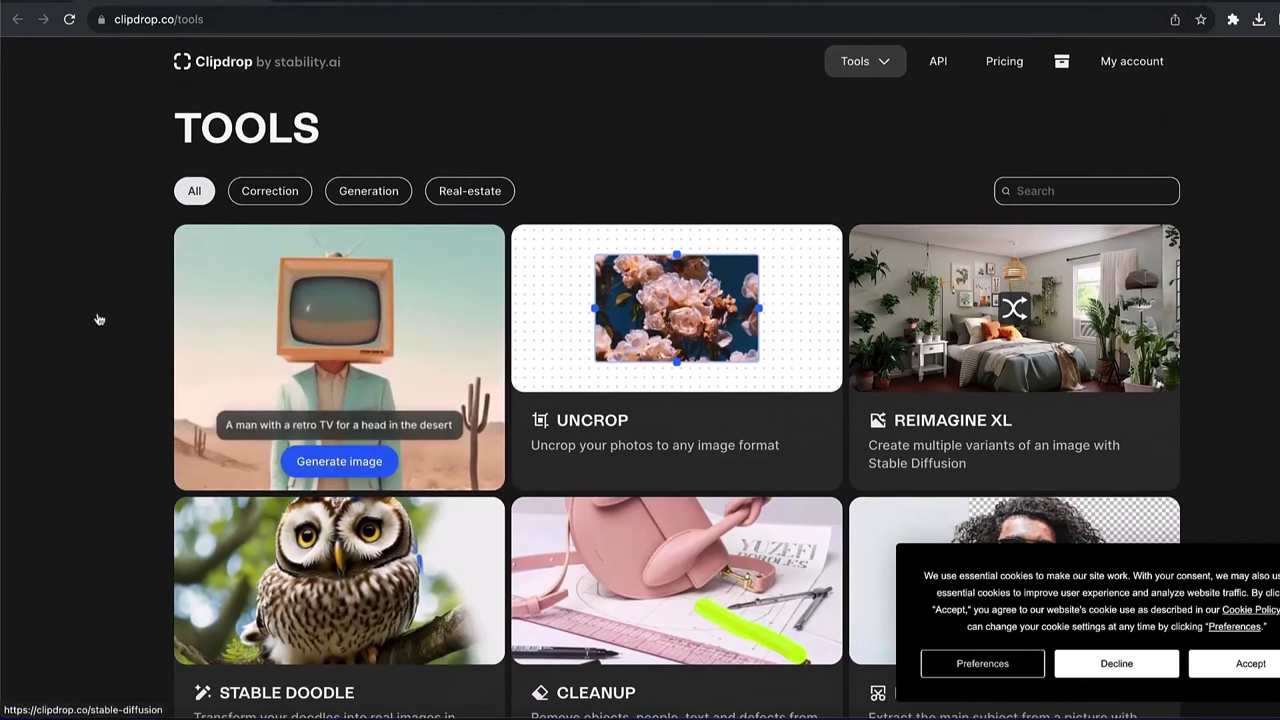
click(314, 463)
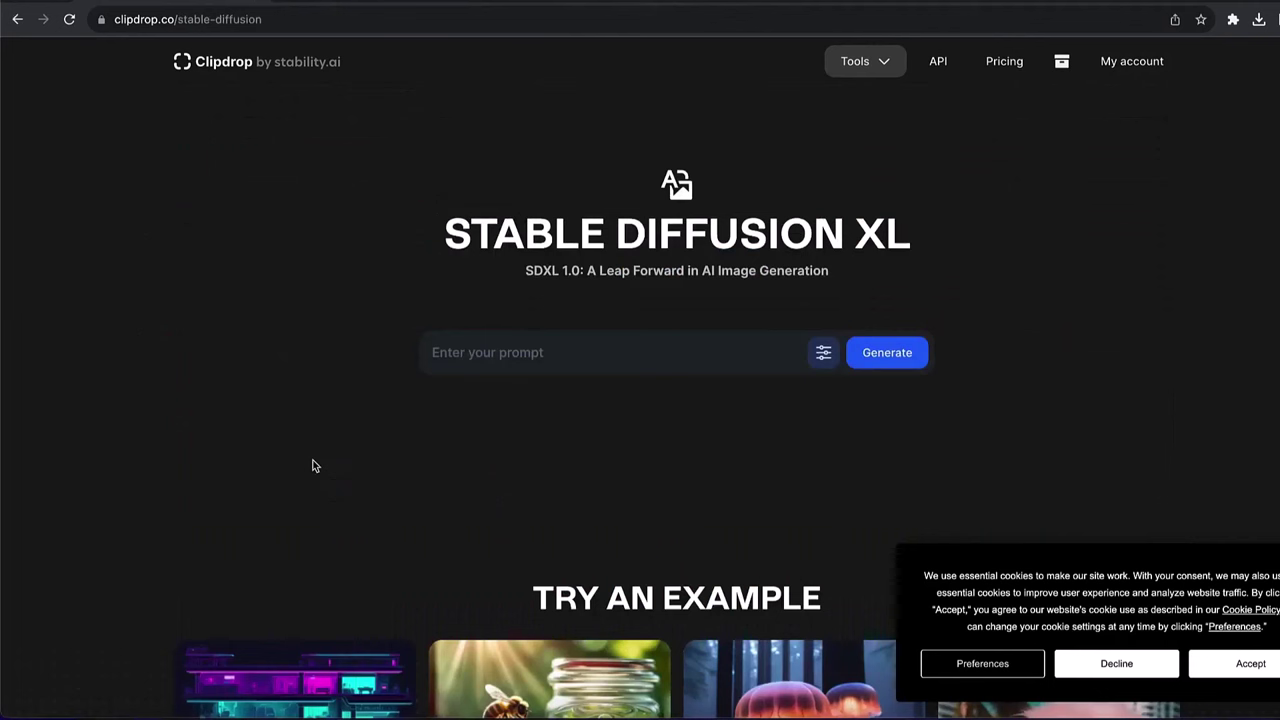
click(498, 356)
Step: Scroll back through the ChatGPT trailer script and clear the Evil Mermaid highlight
scroll(648, 224, down, 2)
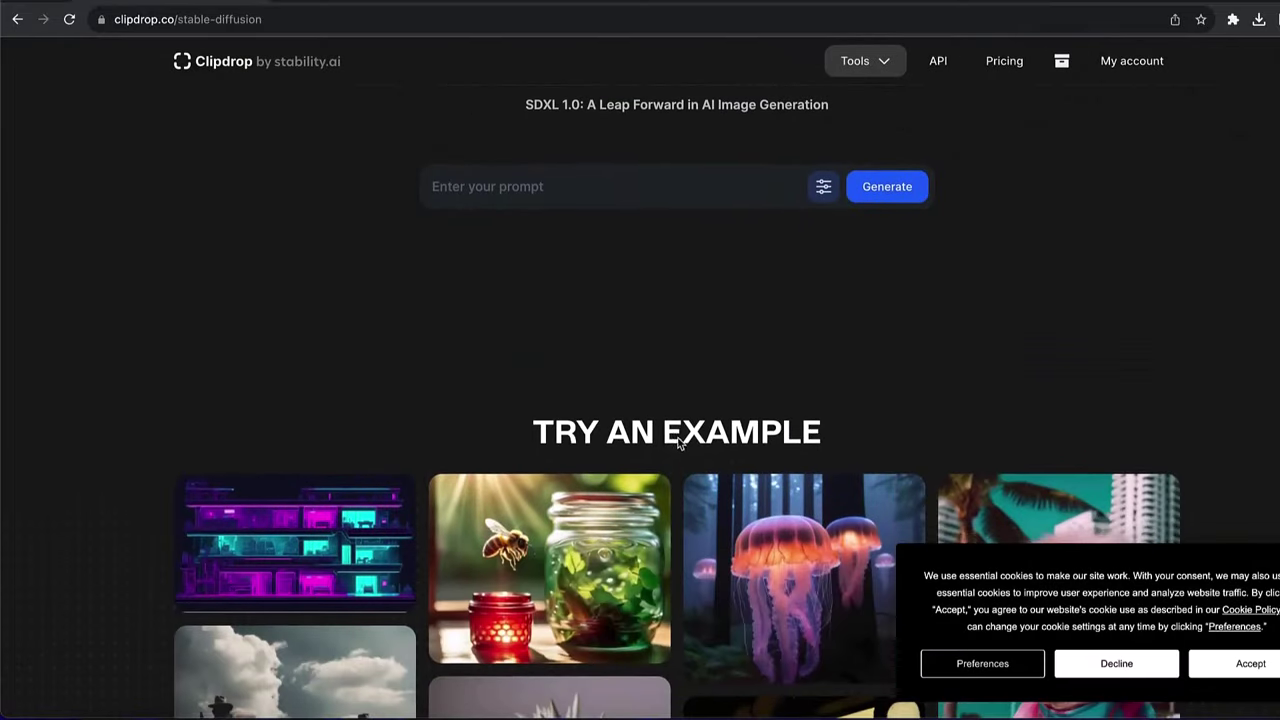
scroll(681, 444, down, 3)
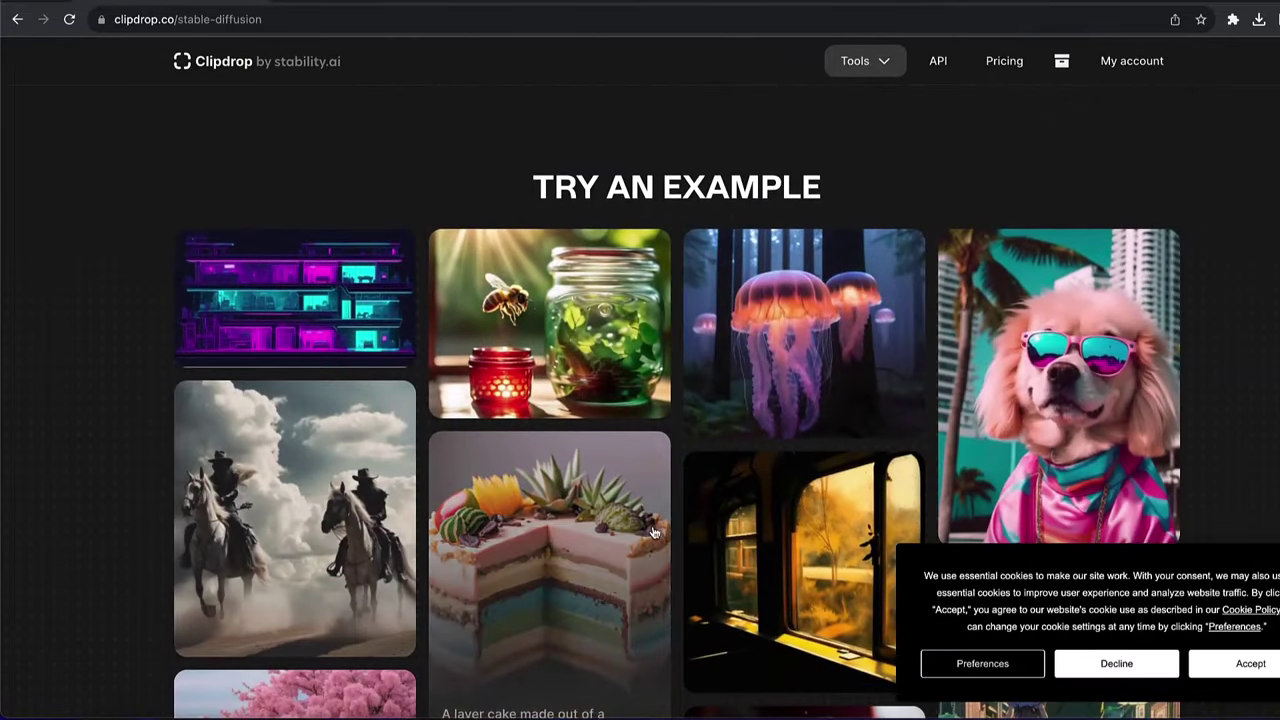
scroll(660, 500, down, 3)
scroll(646, 280, up, 6)
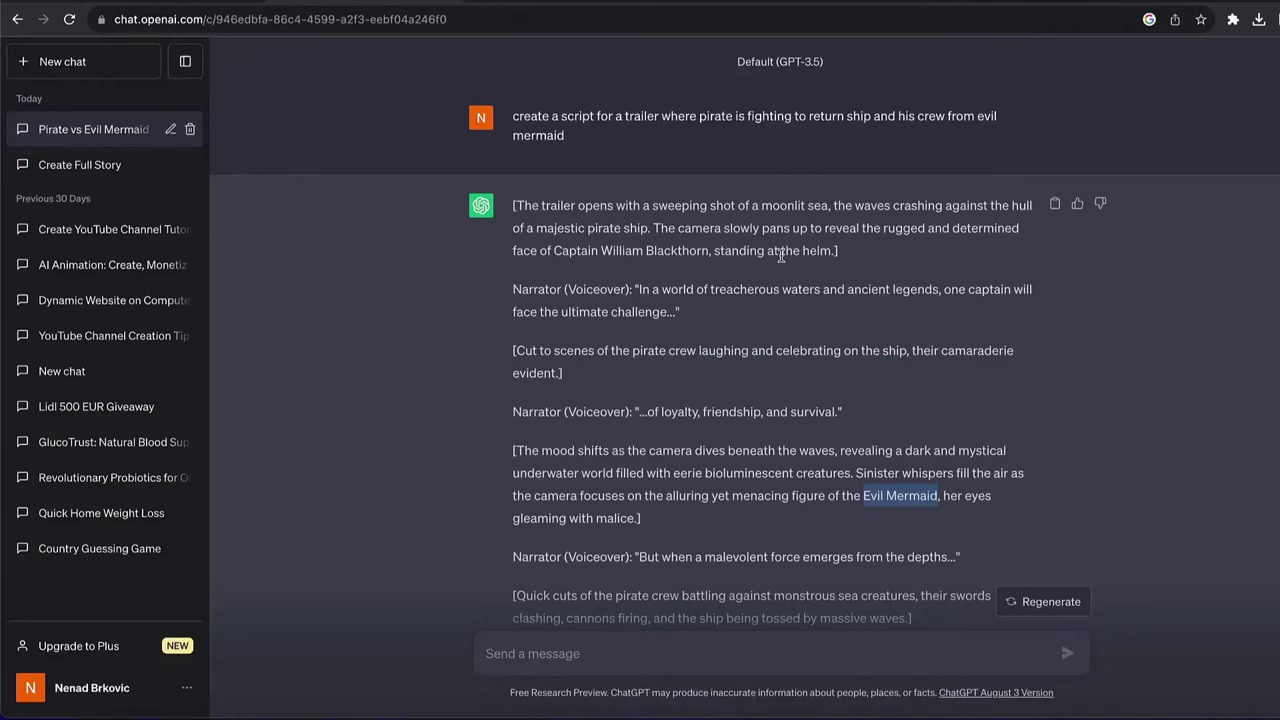
click(781, 256)
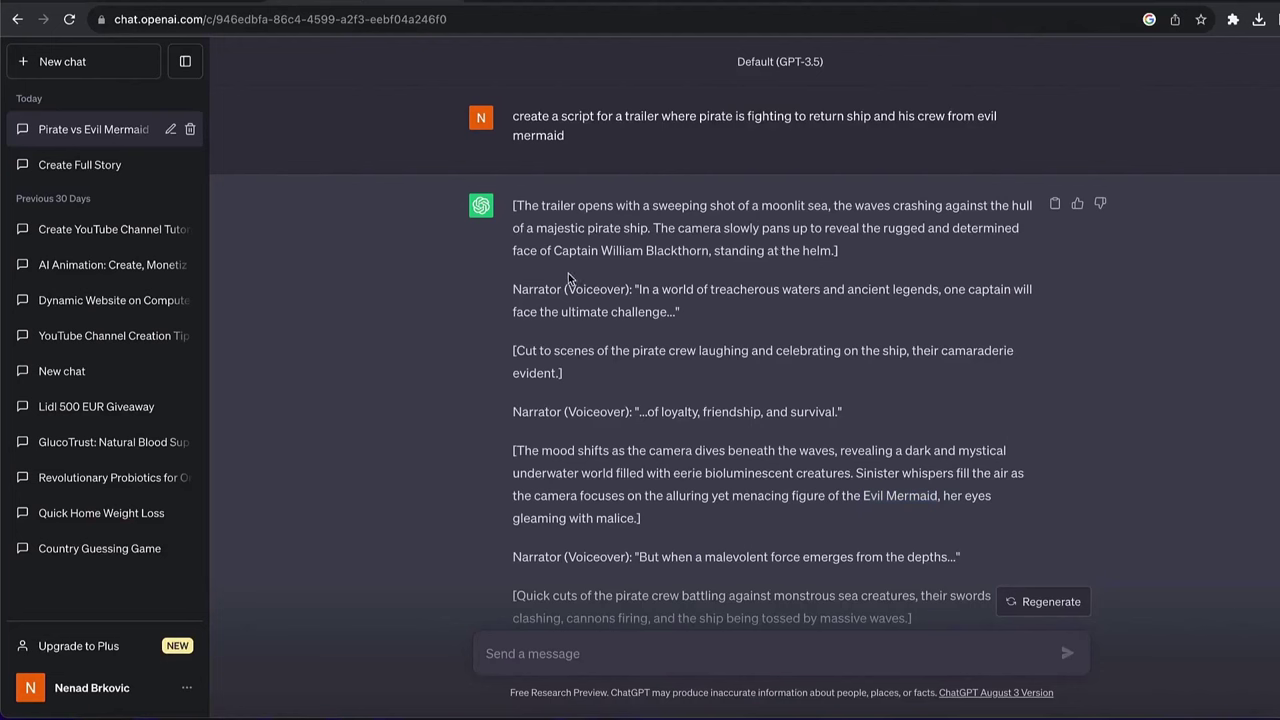
Step: Select 'Captain William Blackthorn' and the opening Narrator (Voiceover) paragraph in the script
drag(580, 251, 648, 255)
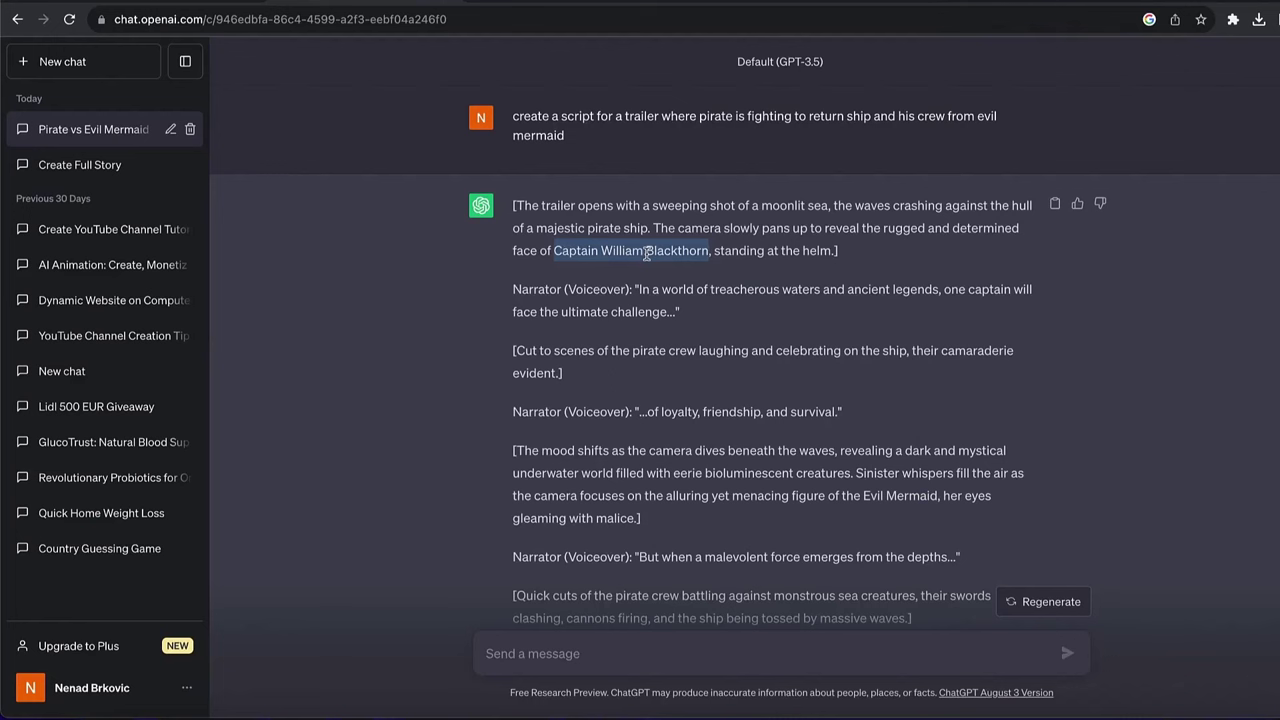
drag(508, 295, 783, 309)
click(783, 309)
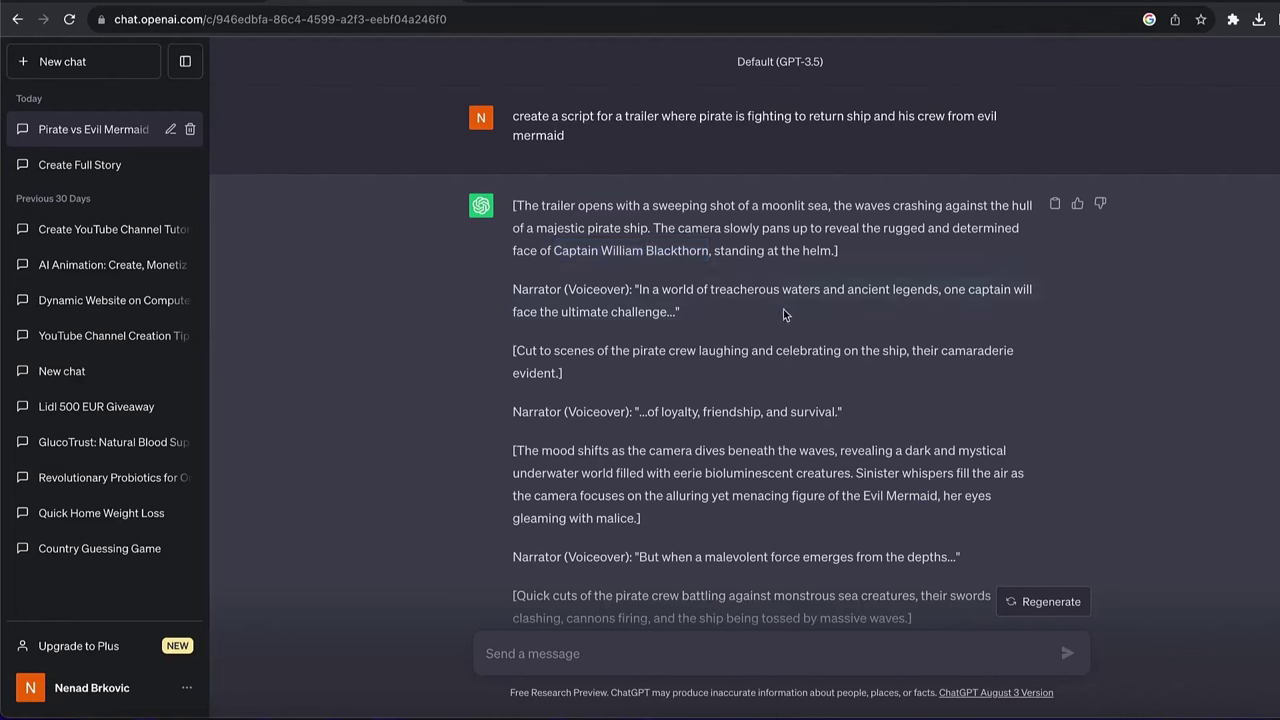
drag(510, 289, 683, 313)
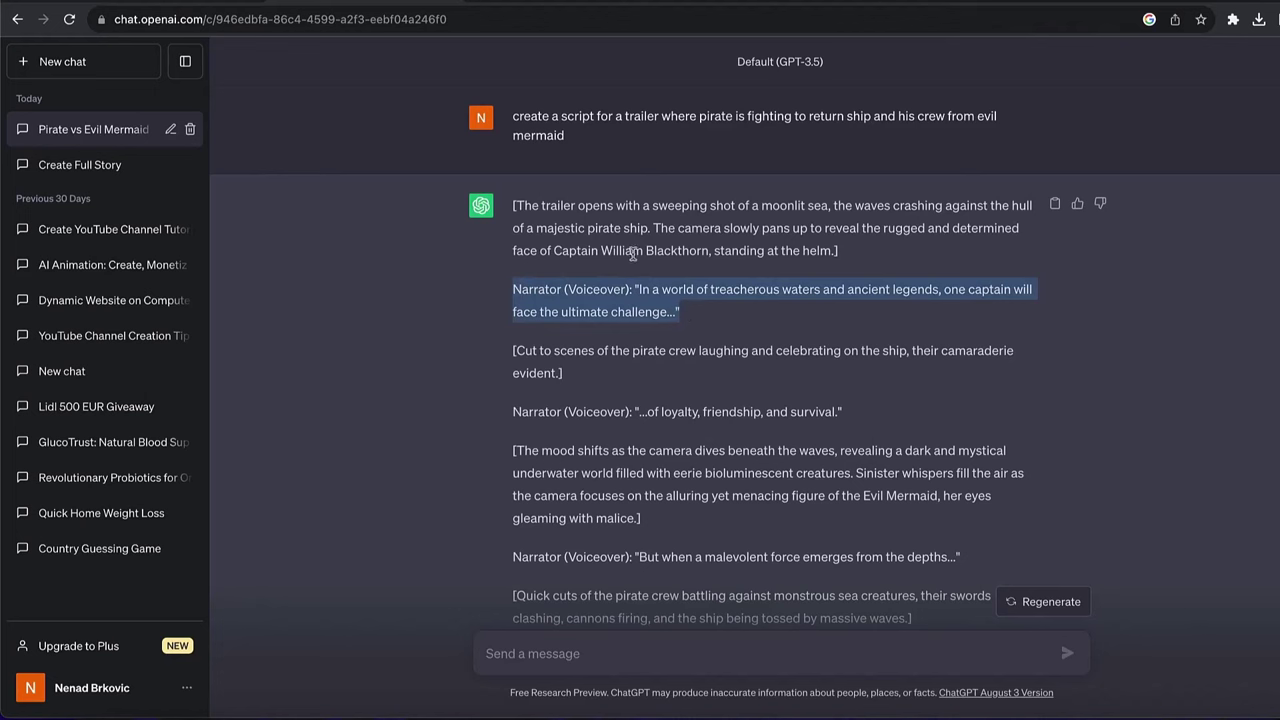
drag(558, 251, 657, 254)
key(ctrl+c)
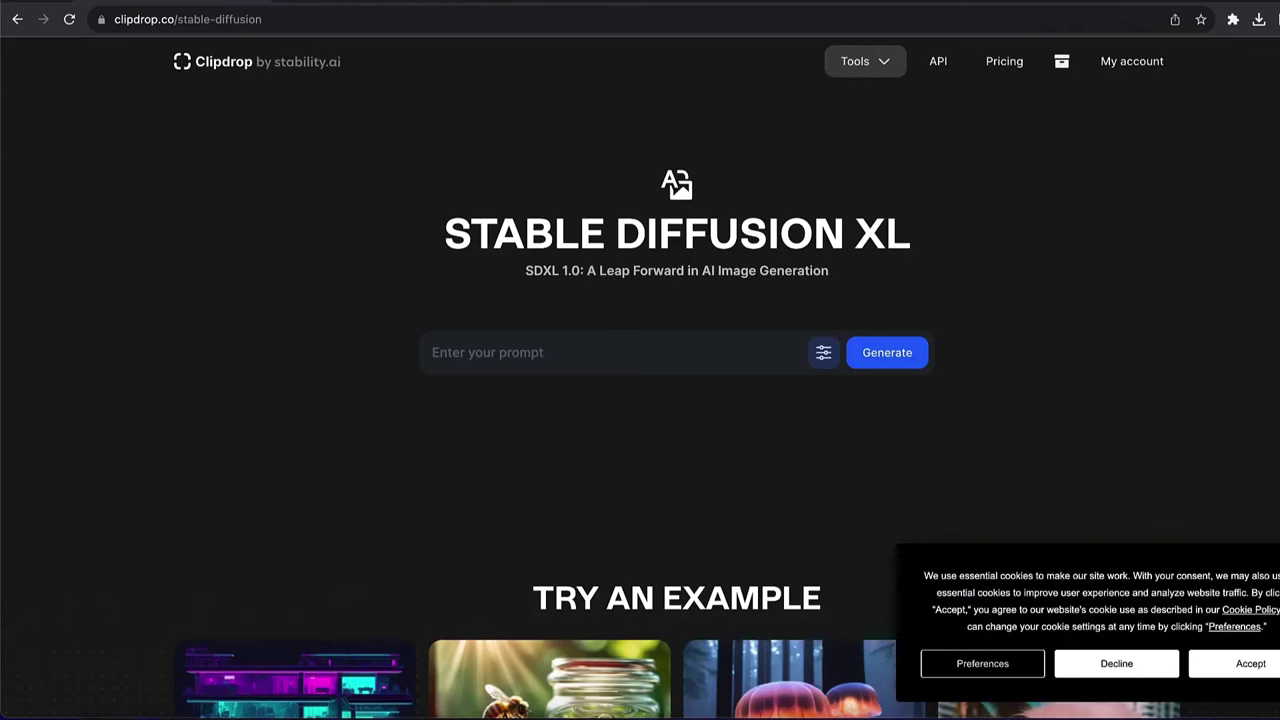
Step: Generate Cinematic 16:9 images from 'Captain William Blackthorn movie character as pirate'
click(463, 351)
key(ctrl+v)
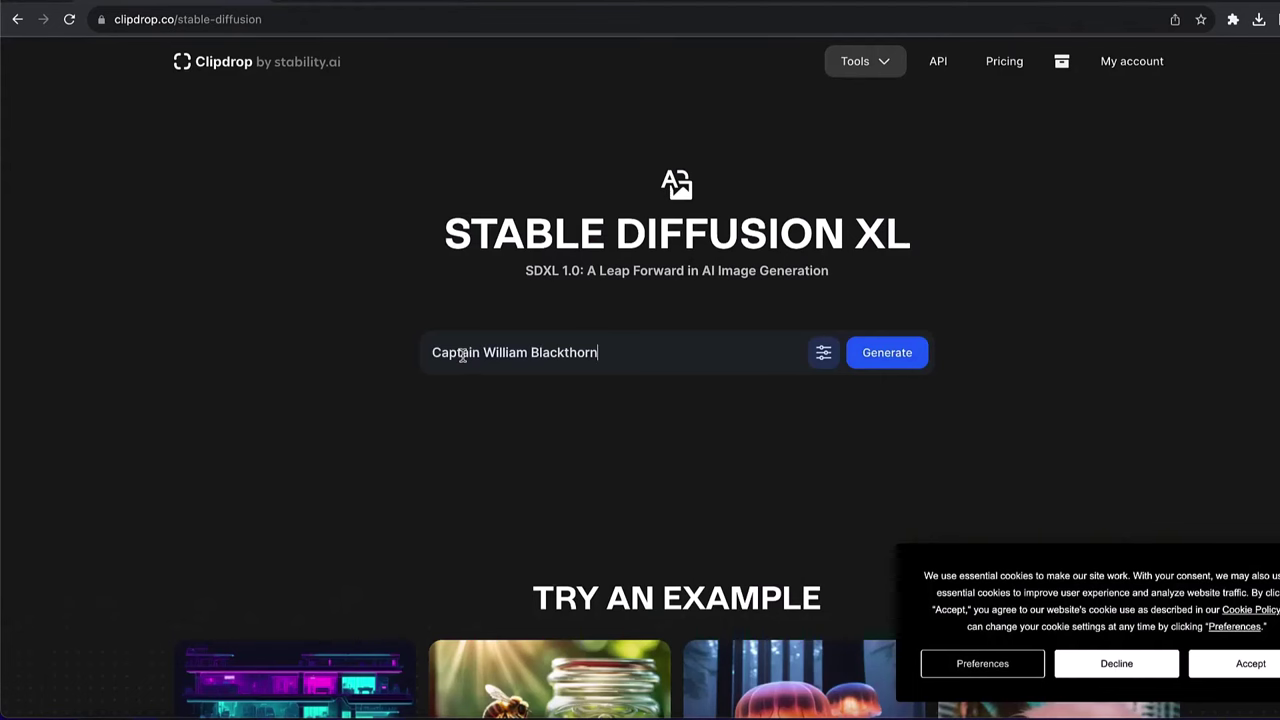
text(movie character as pirate)
click(823, 352)
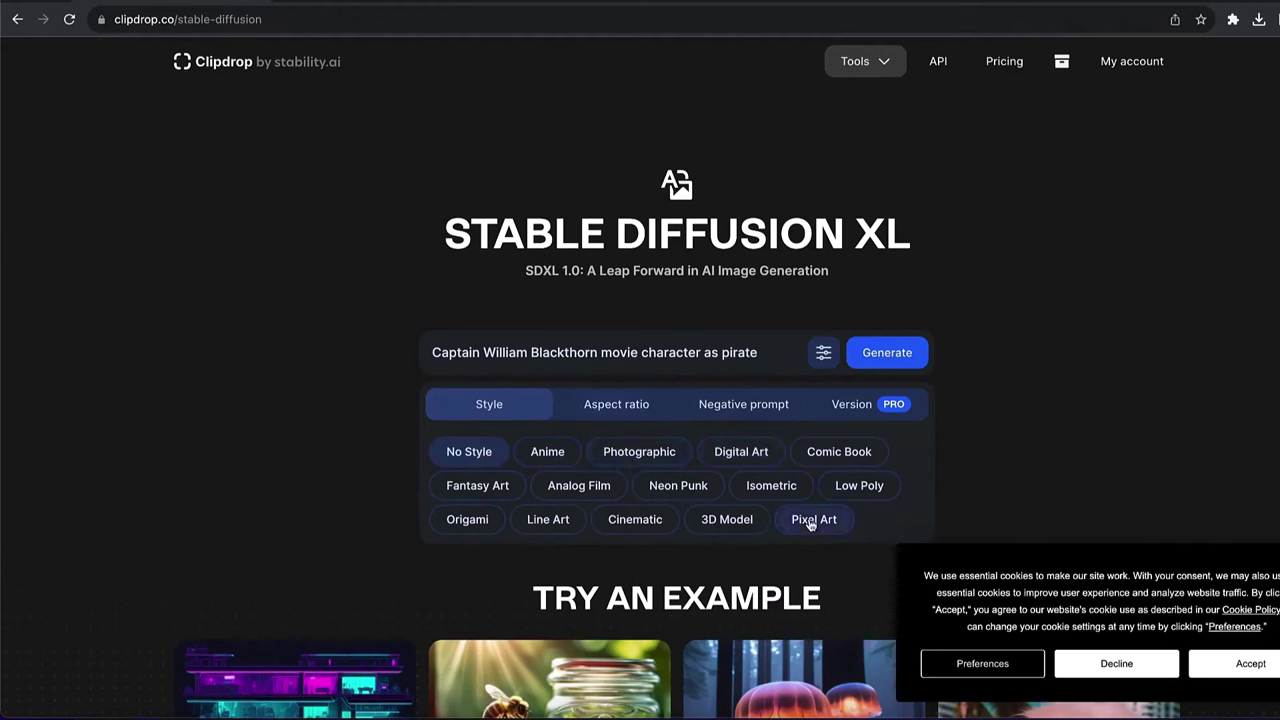
click(629, 528)
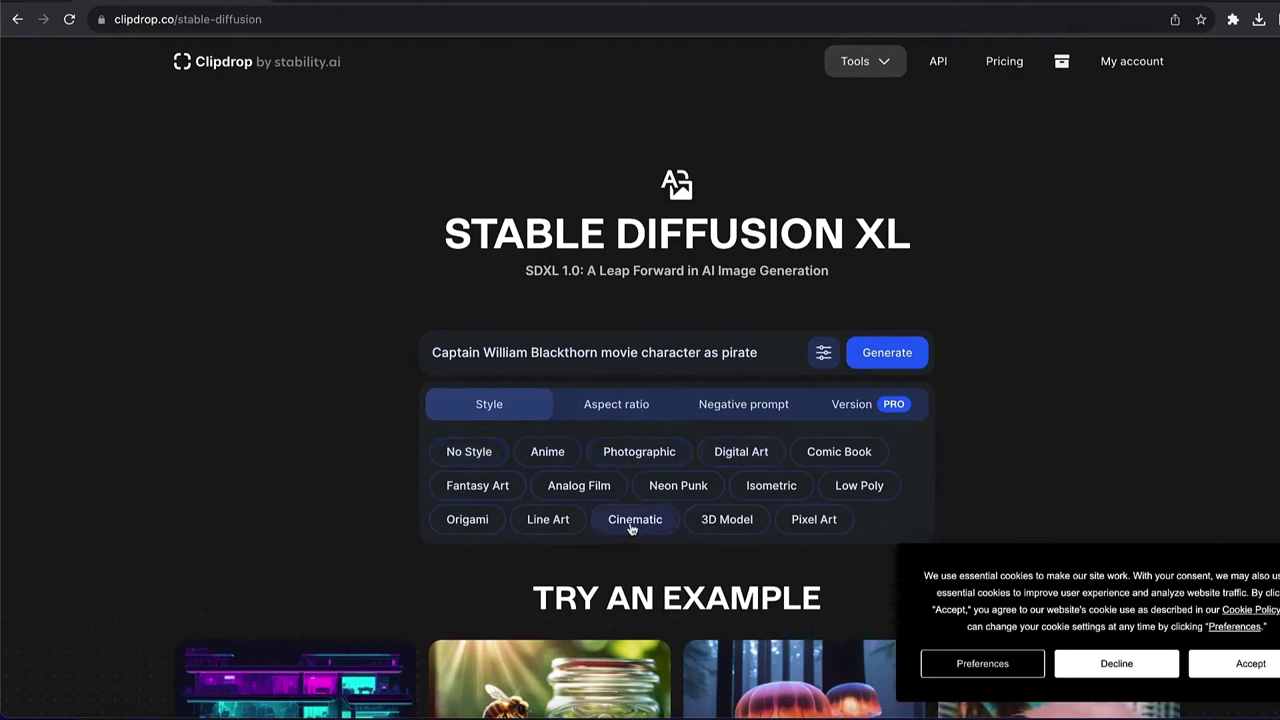
click(614, 402)
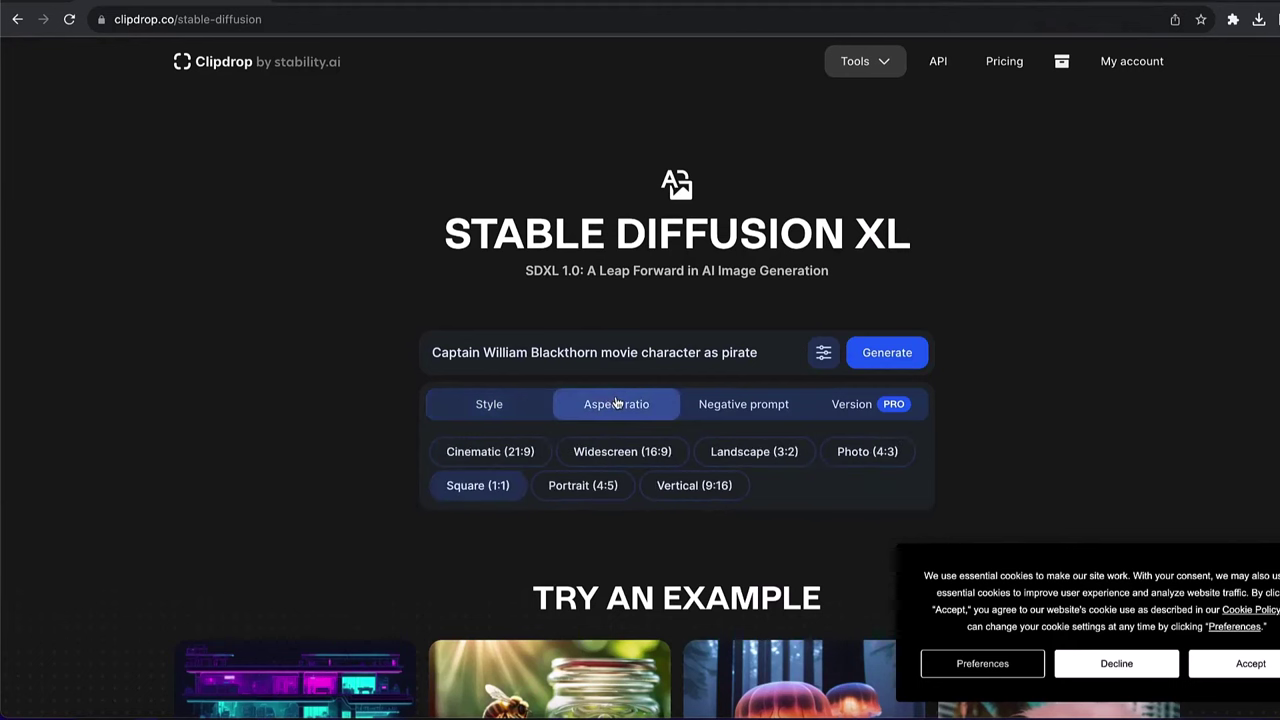
click(615, 459)
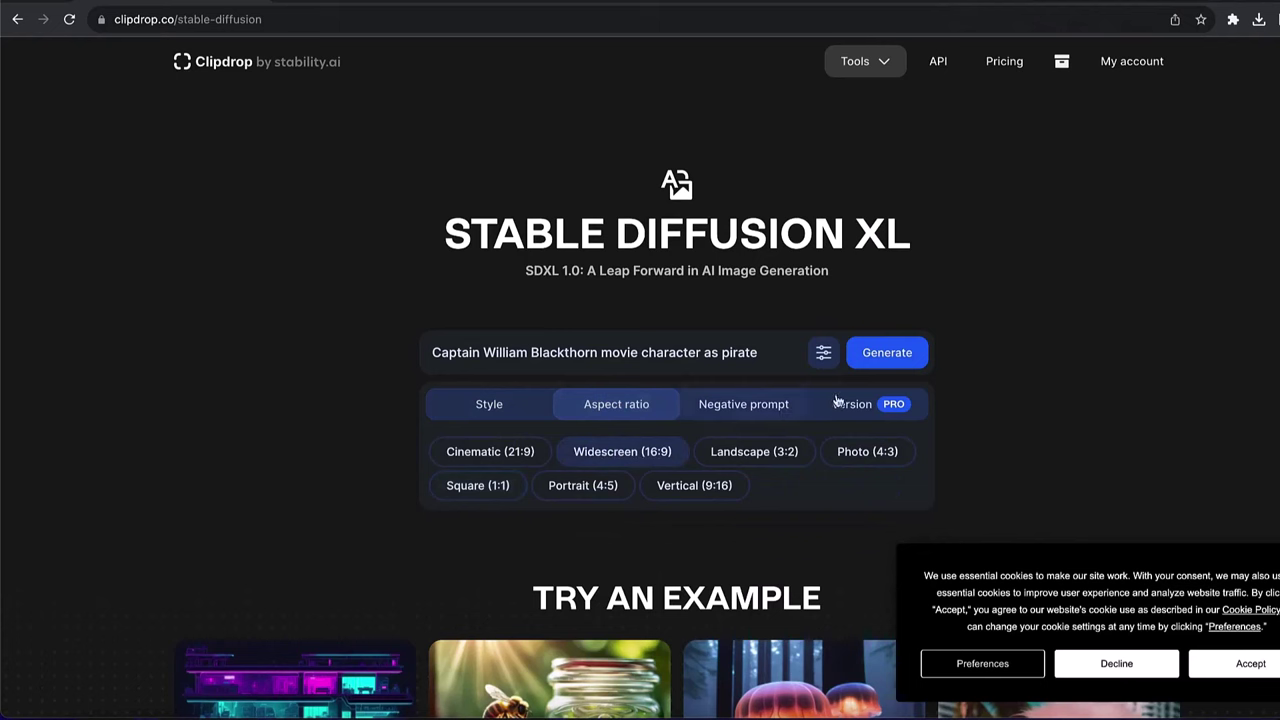
click(881, 362)
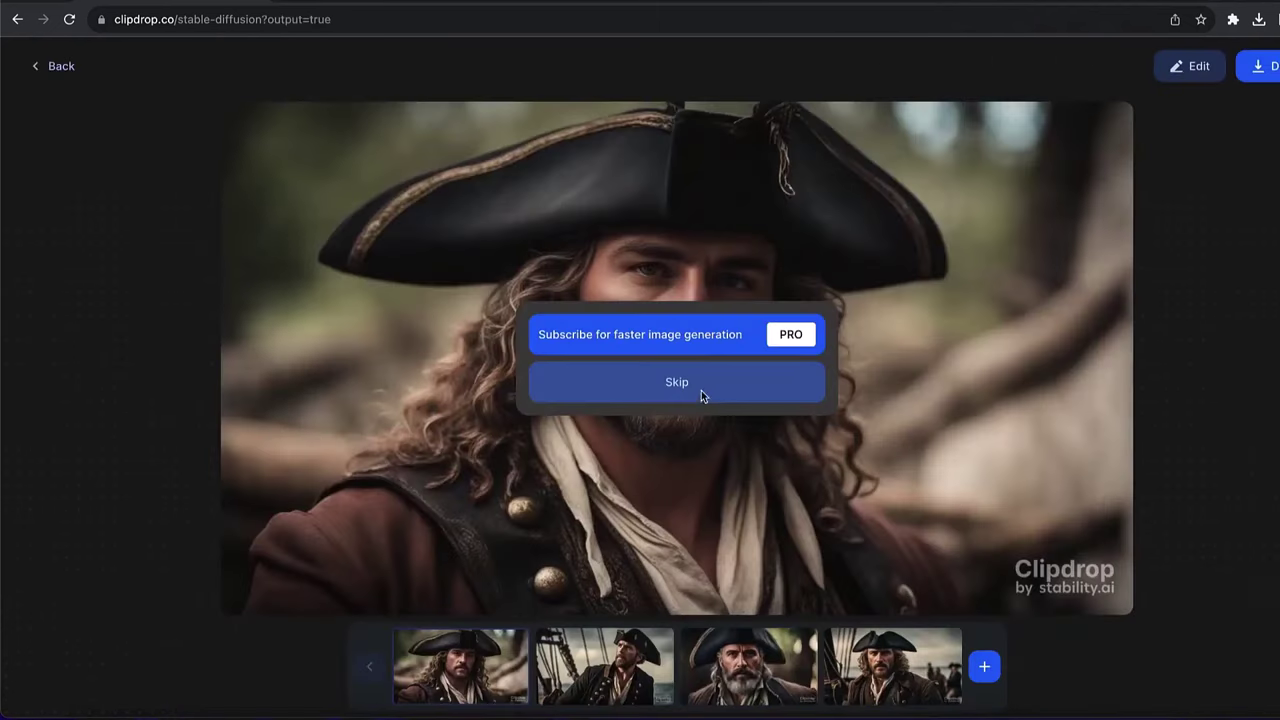
Step: Skip the subscription offer and compare the four pirate portraits, including the grey-bearded and ship-deck ones
click(701, 393)
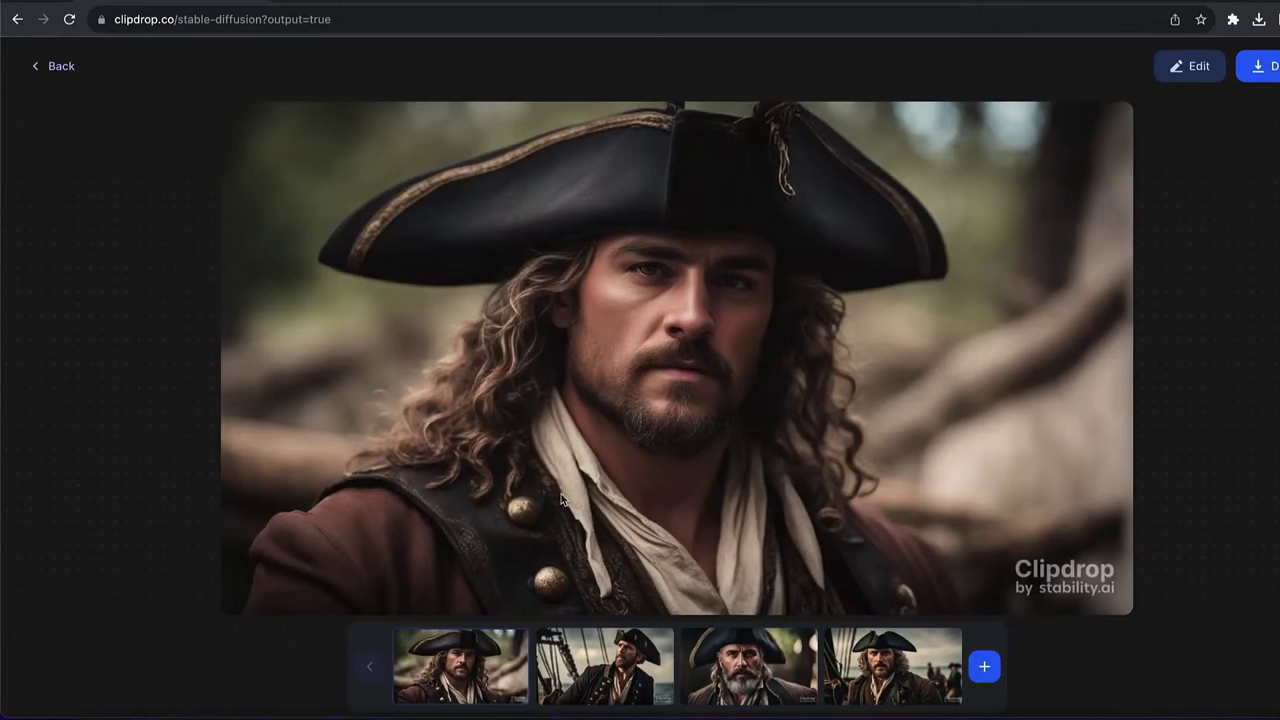
click(622, 663)
click(745, 667)
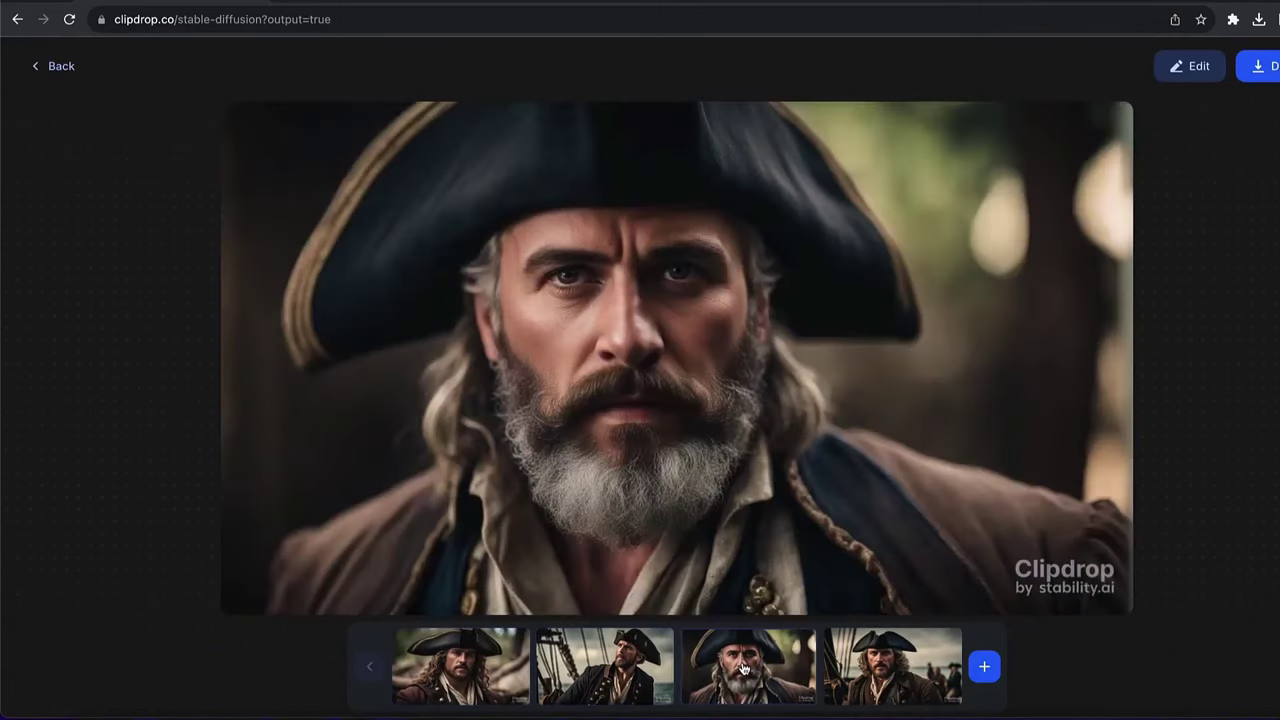
click(918, 689)
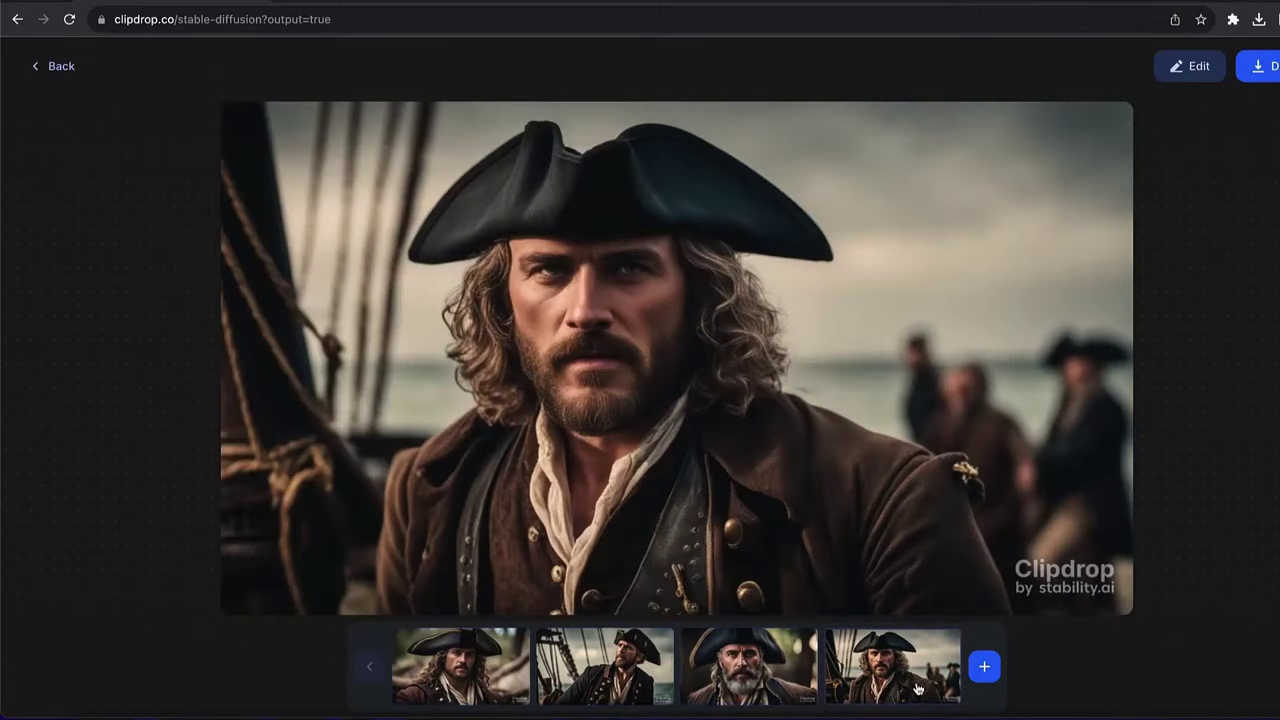
click(760, 680)
click(460, 665)
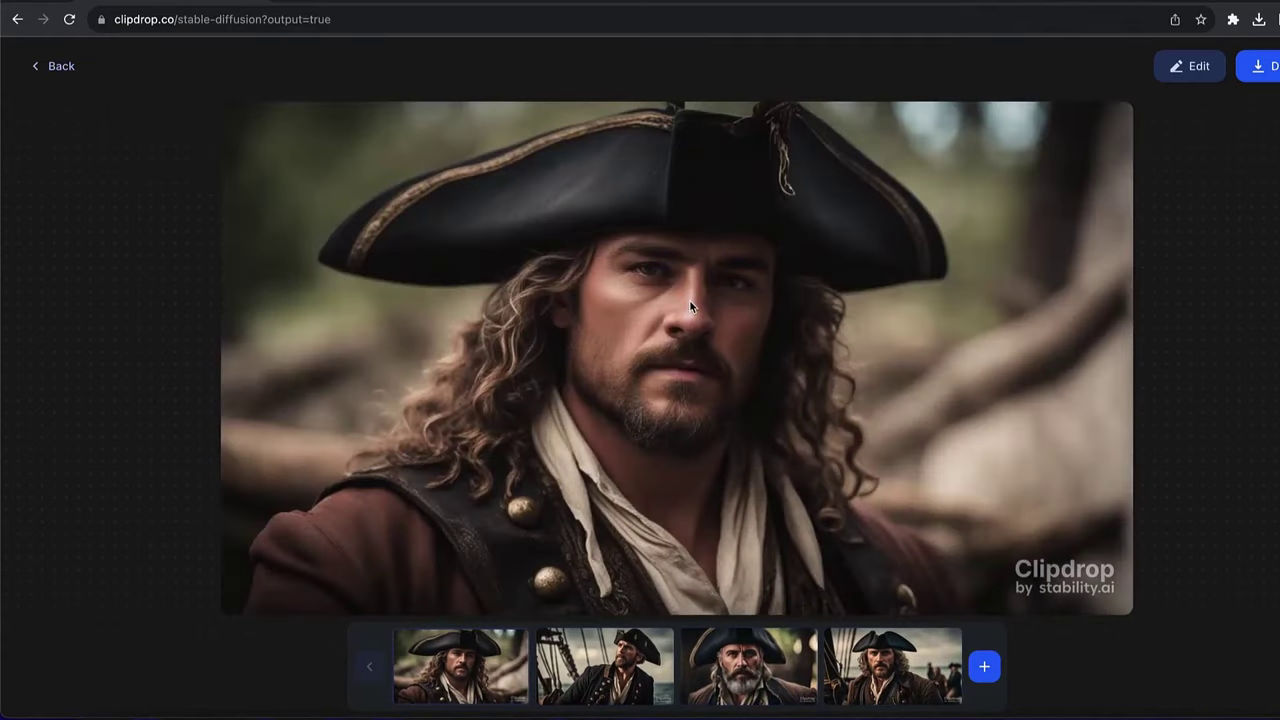
scroll(664, 290, up, 5)
scroll(664, 290, down, 5)
Step: Regenerate the pirate prompt with the style set to Fantasy Art
click(53, 70)
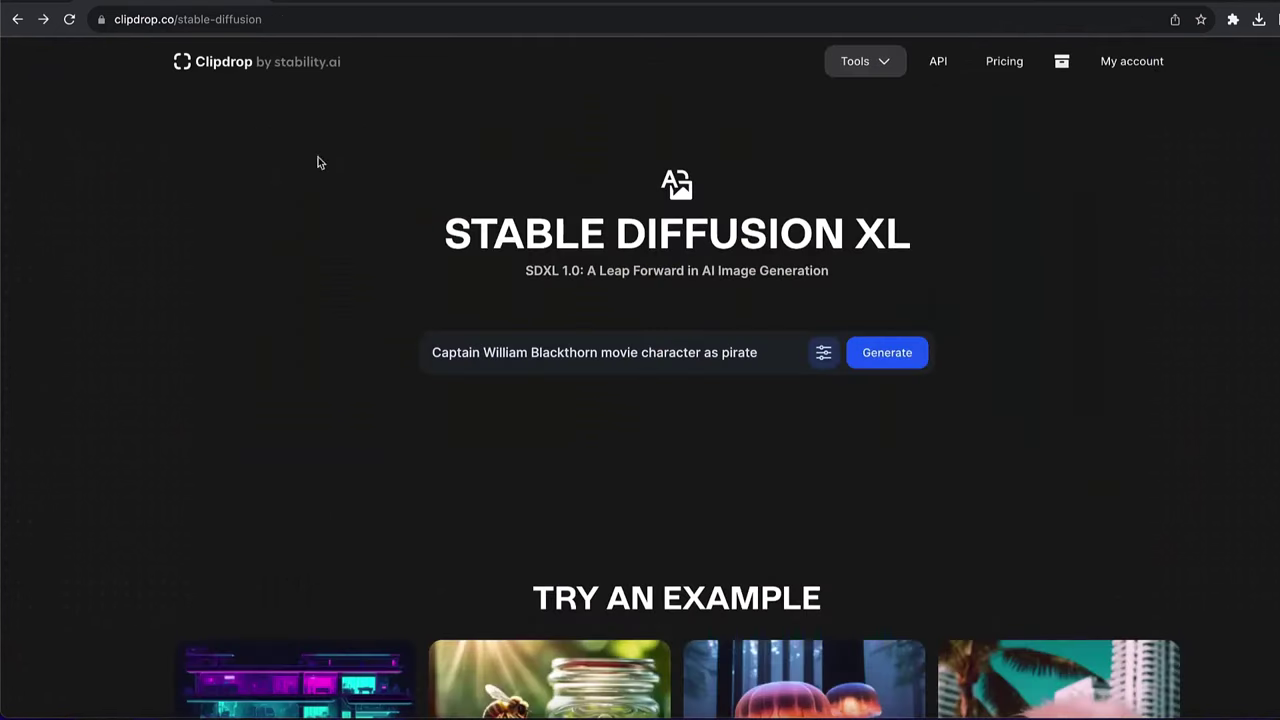
click(823, 352)
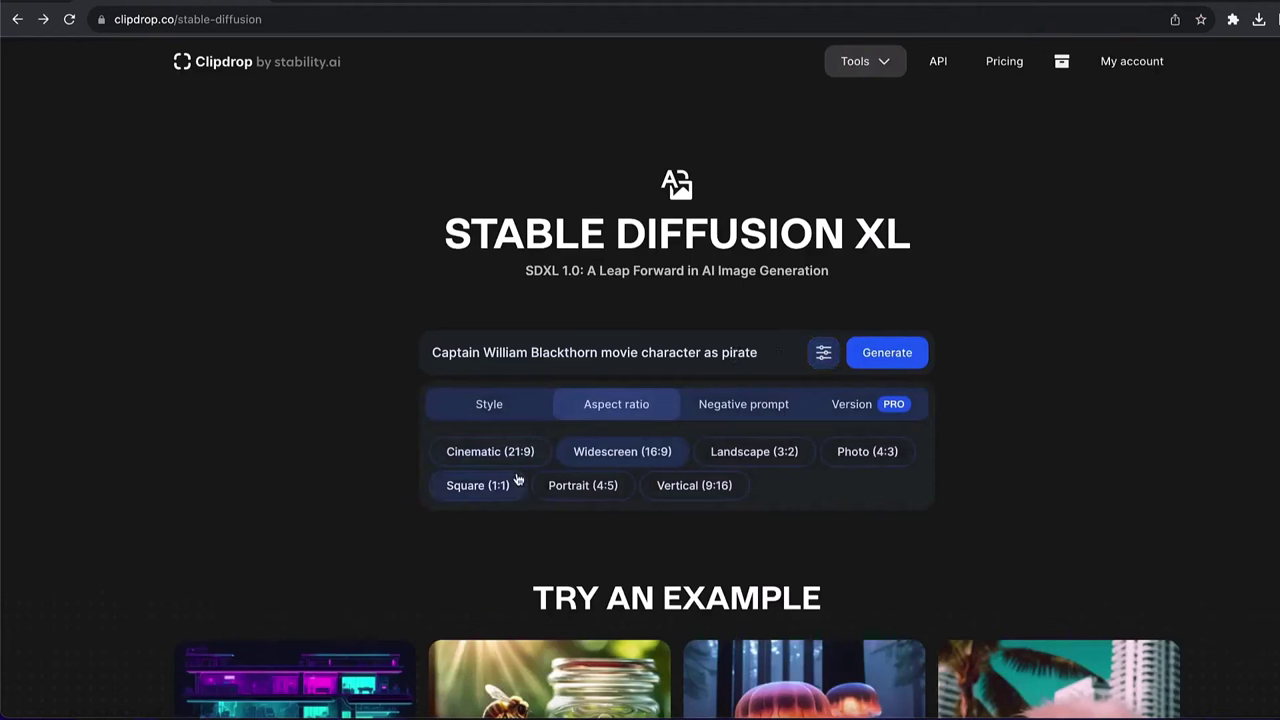
click(505, 404)
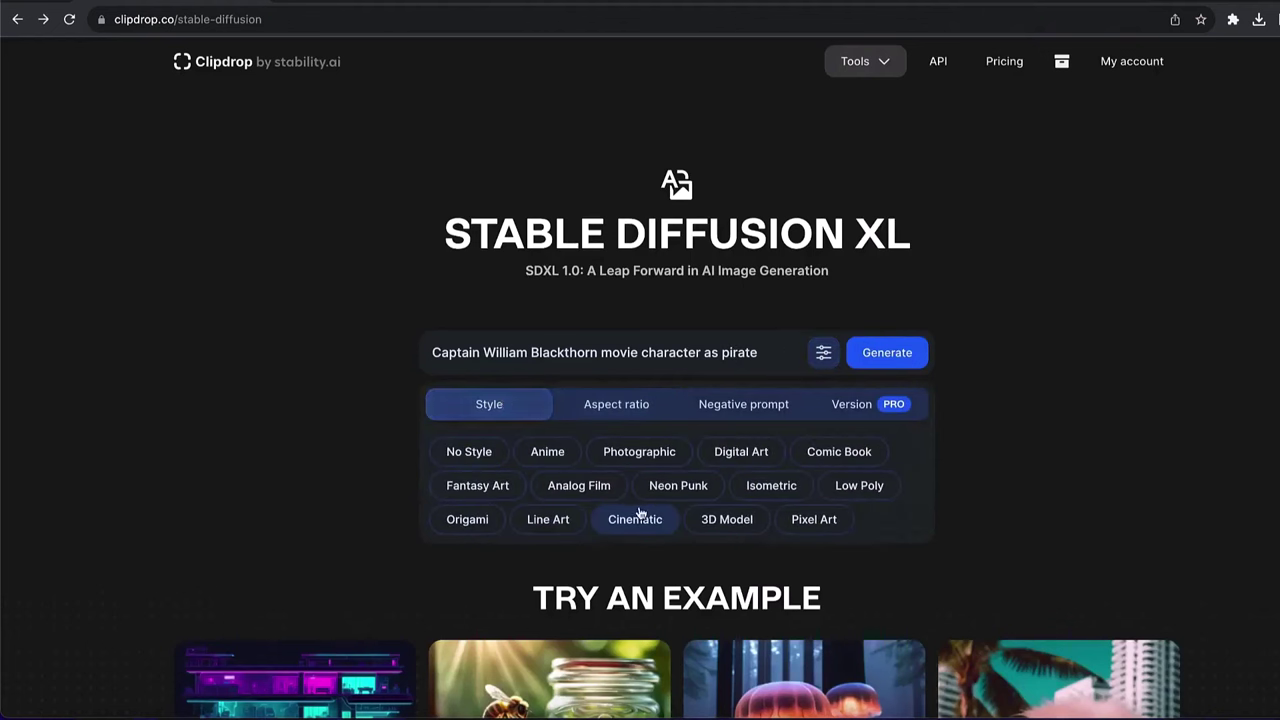
click(478, 487)
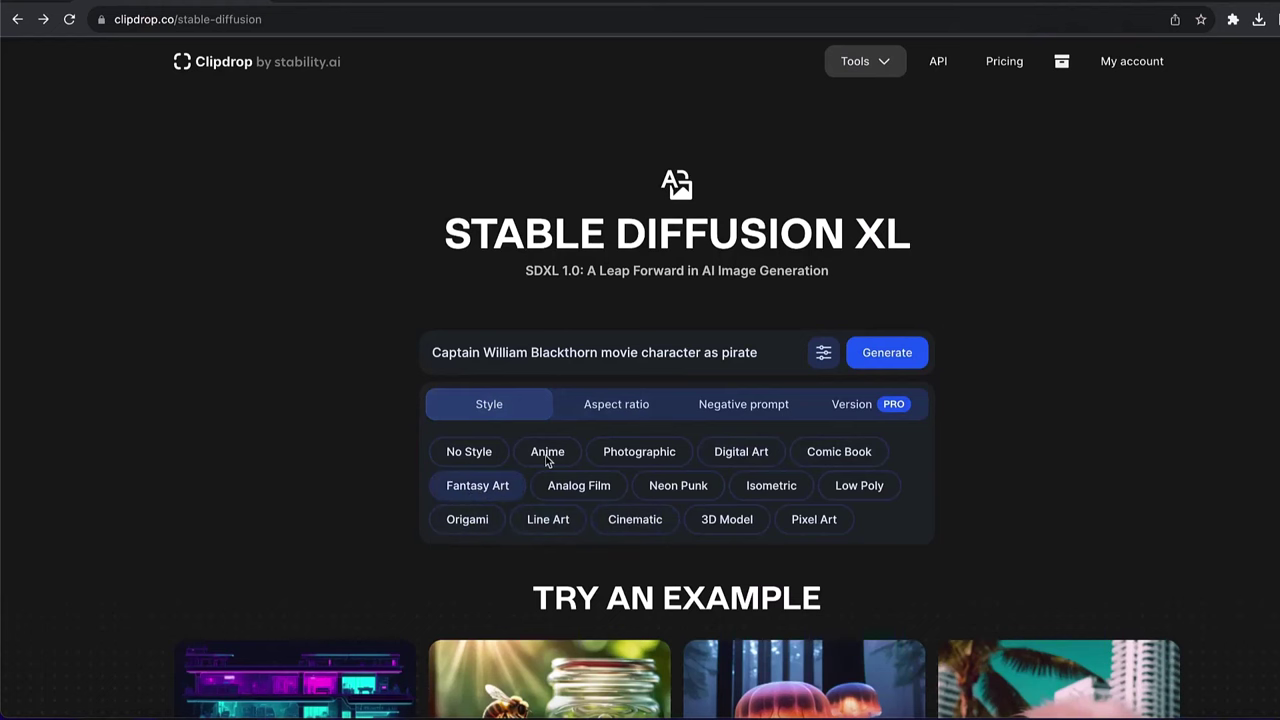
click(895, 362)
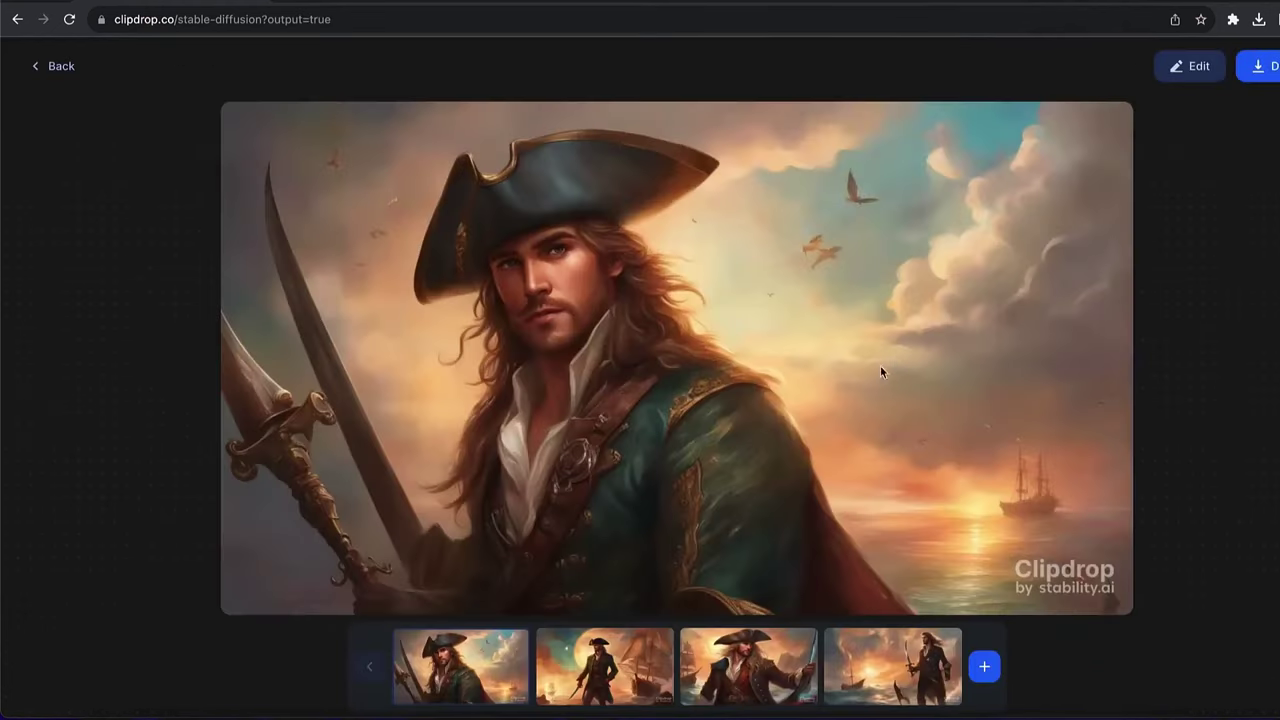
Step: Browse the fantasy pirates and download the one beside the ship as stable-diffusion-xl.jpg
click(612, 670)
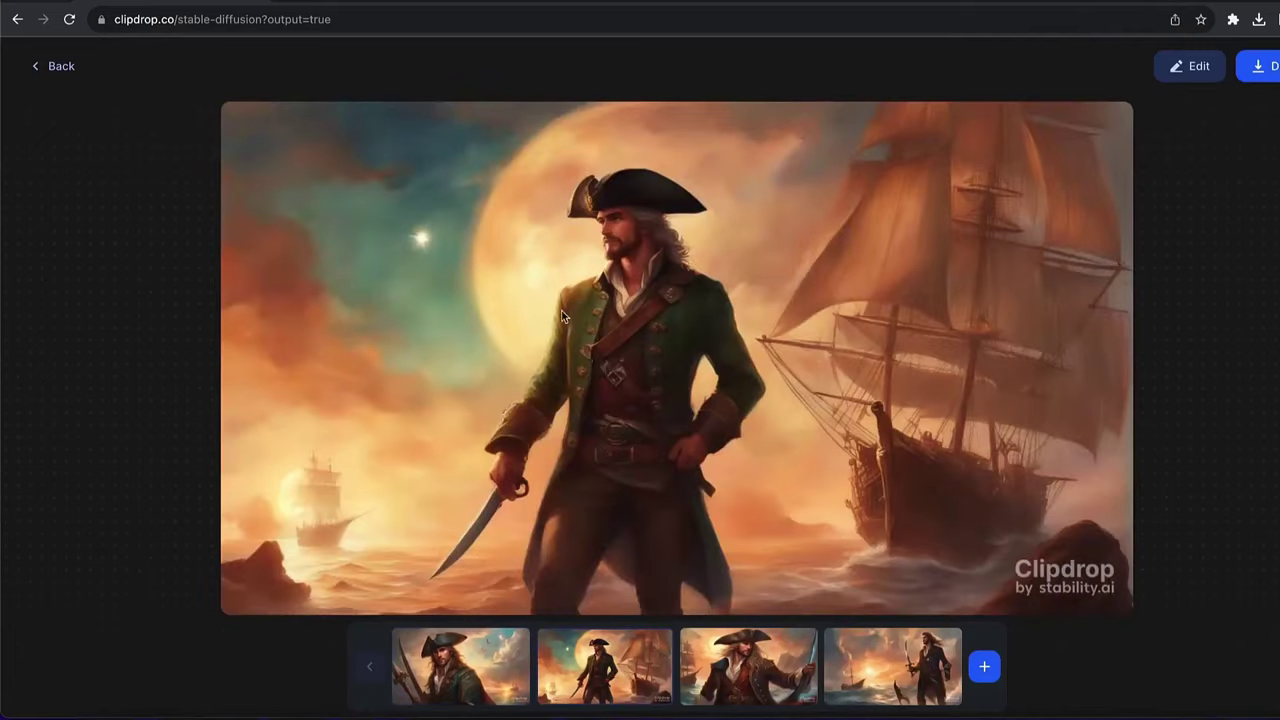
click(776, 672)
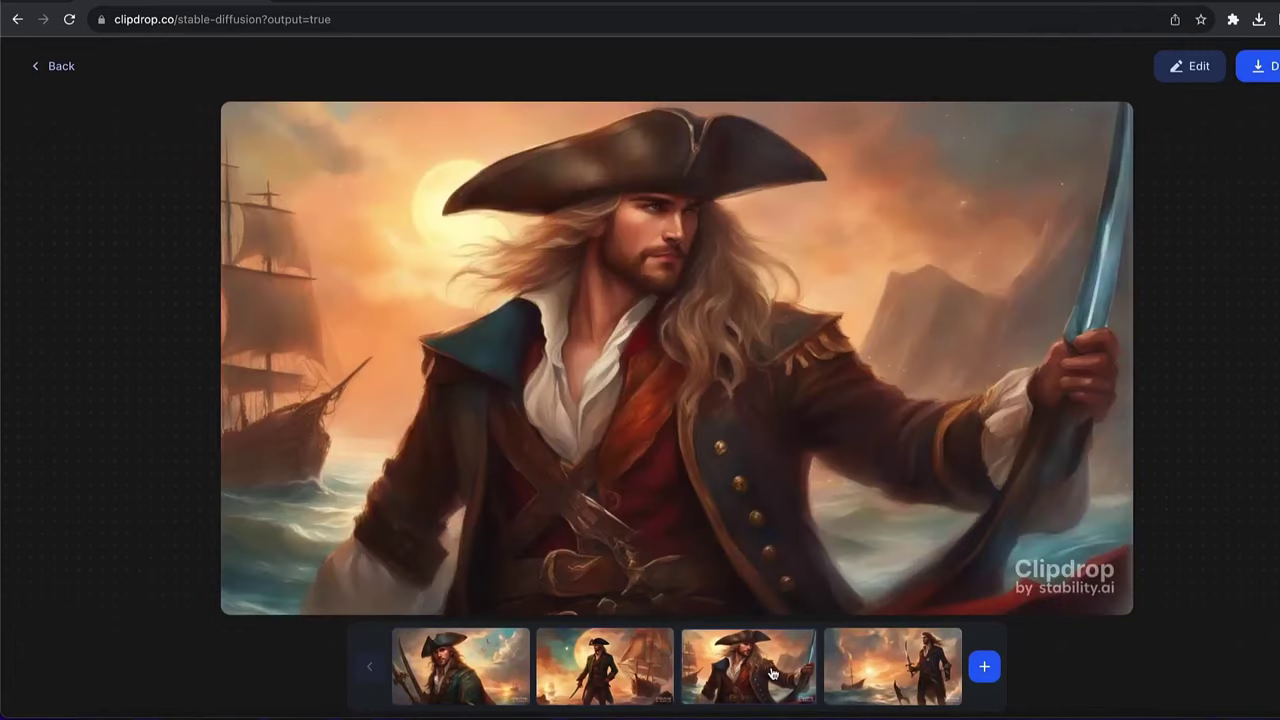
click(885, 678)
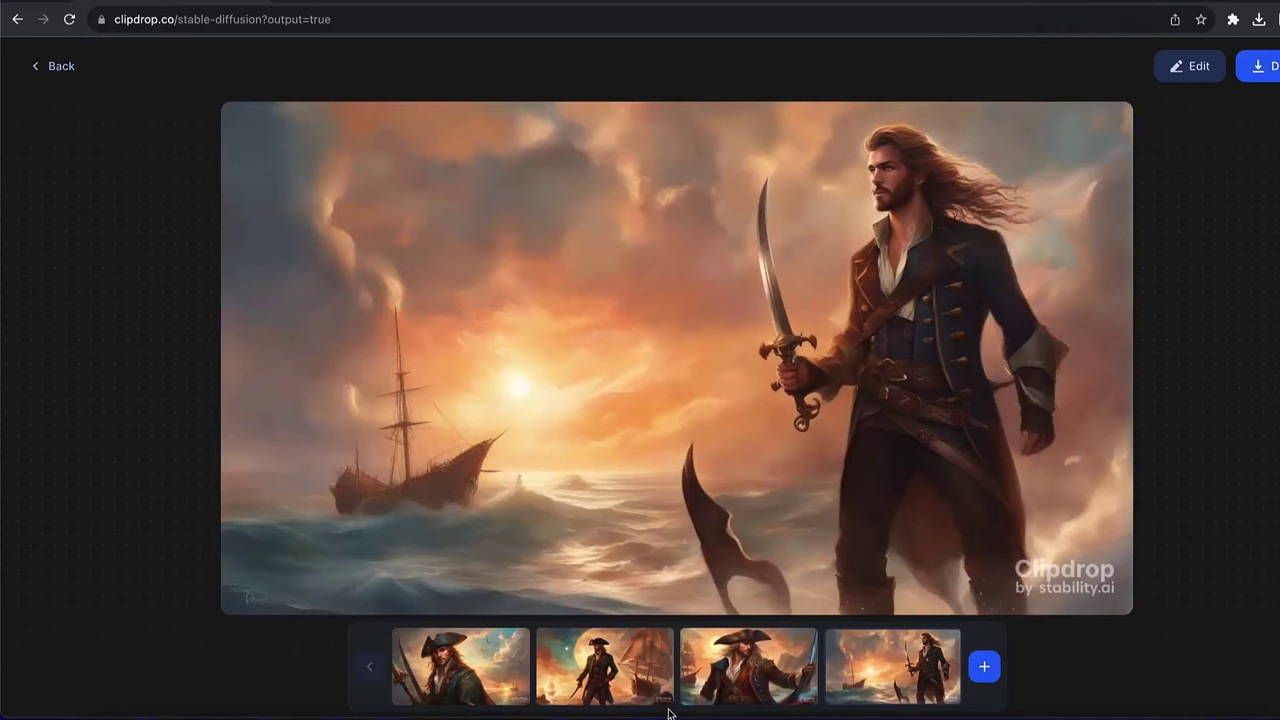
click(591, 672)
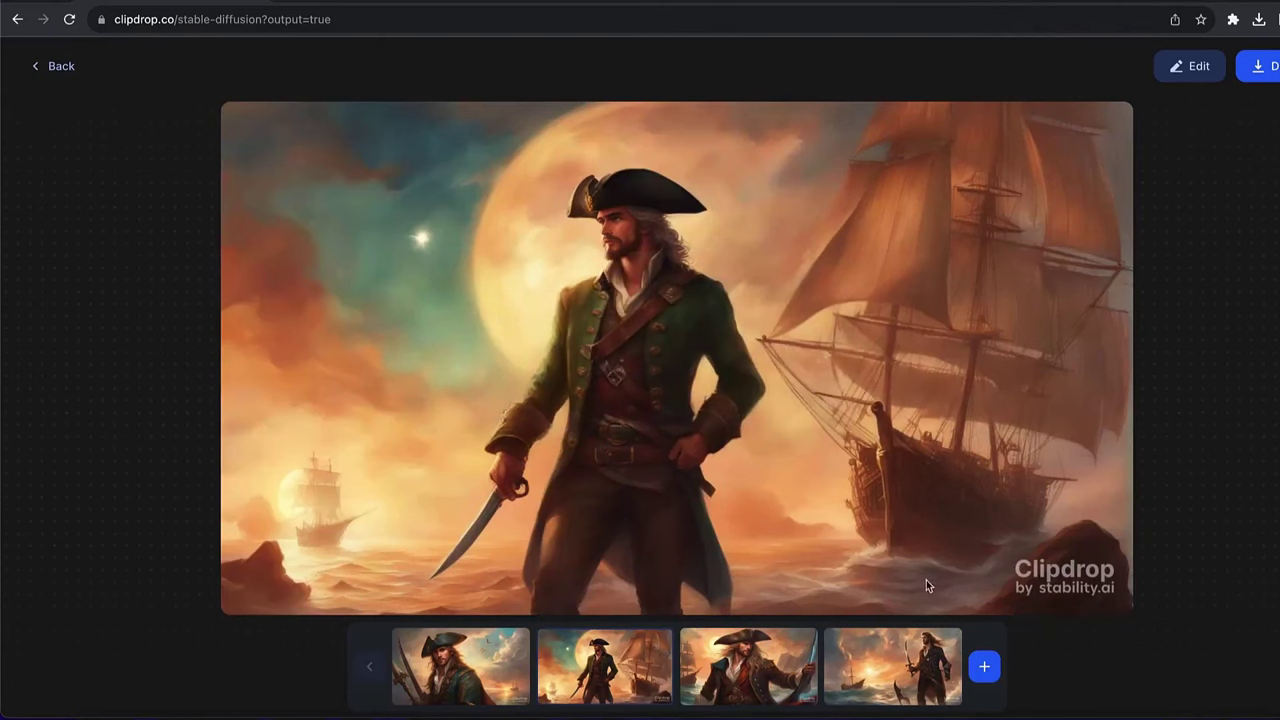
click(1262, 66)
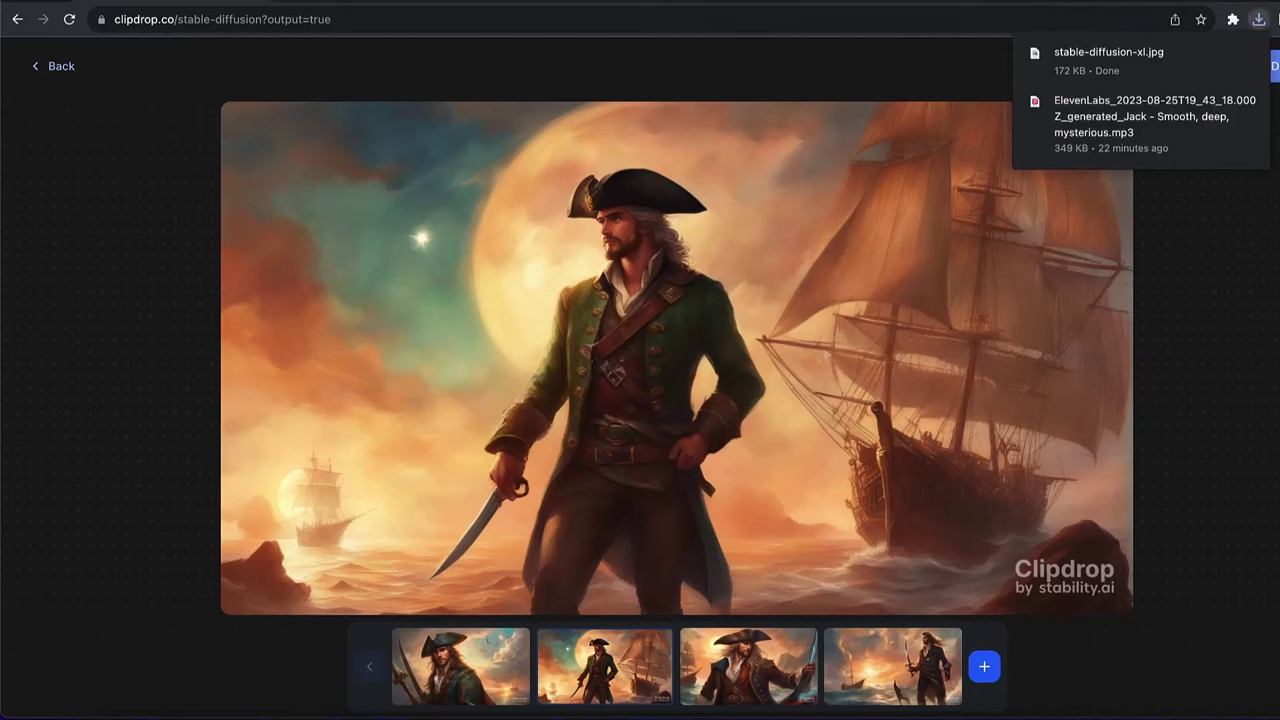
click(59, 64)
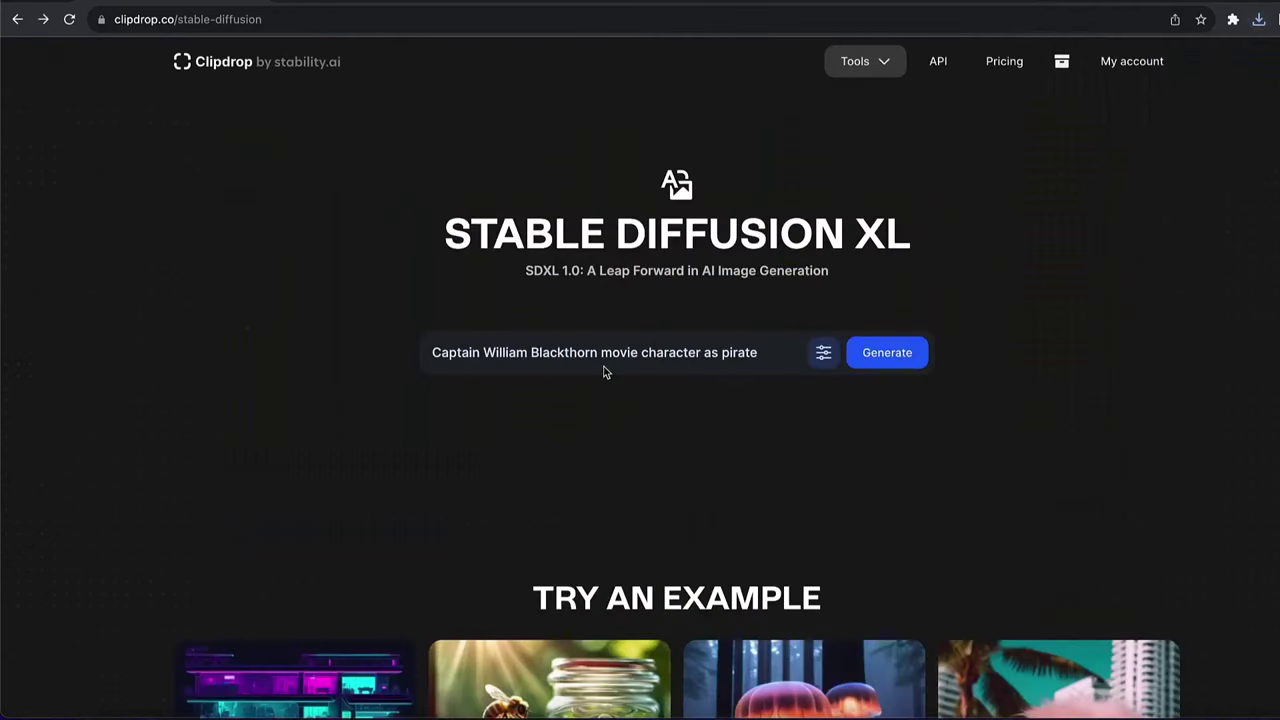
Step: Generate mermaid images and browse them, including the sunset-sea, red-haired and nebula-sky results
click(534, 348)
key(Return)
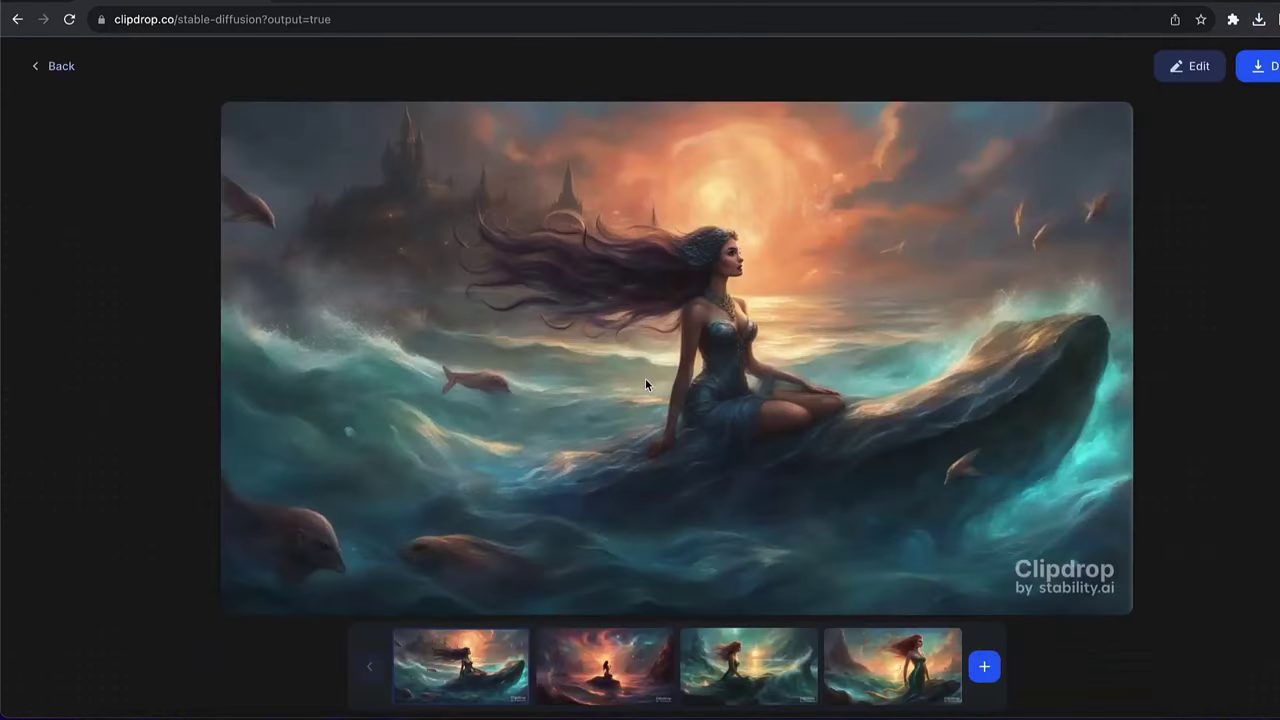
click(572, 651)
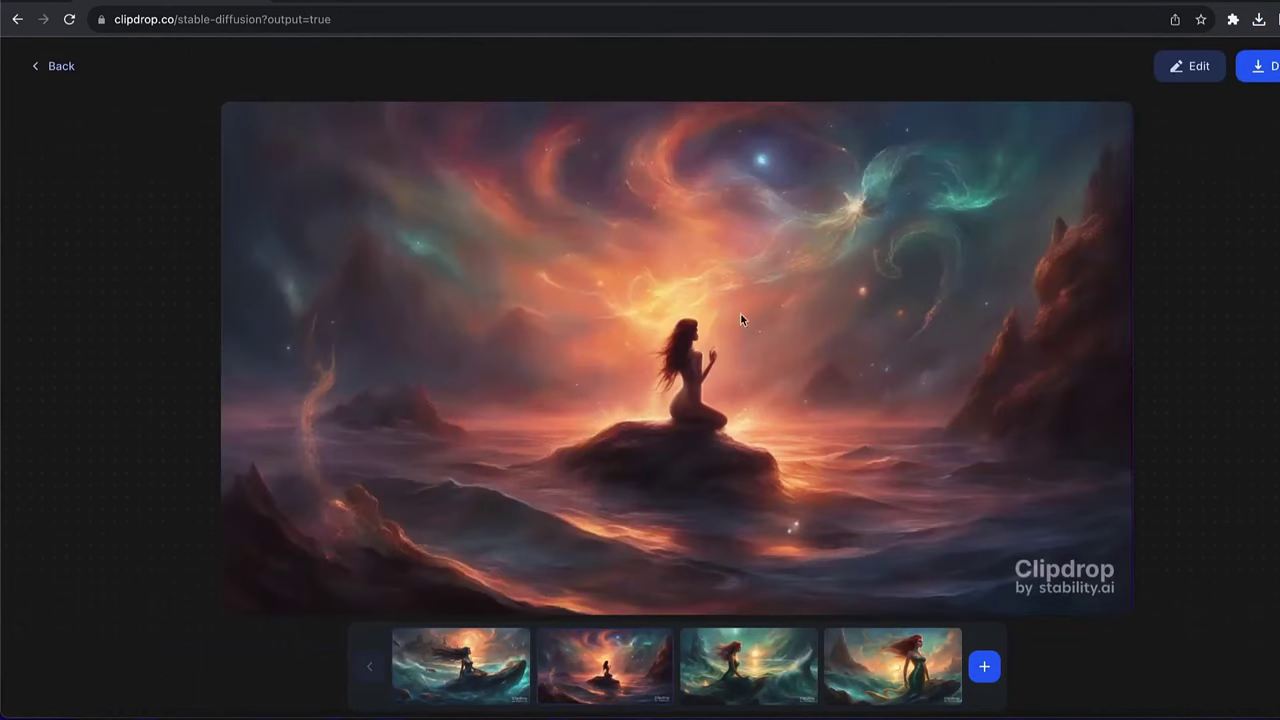
click(752, 652)
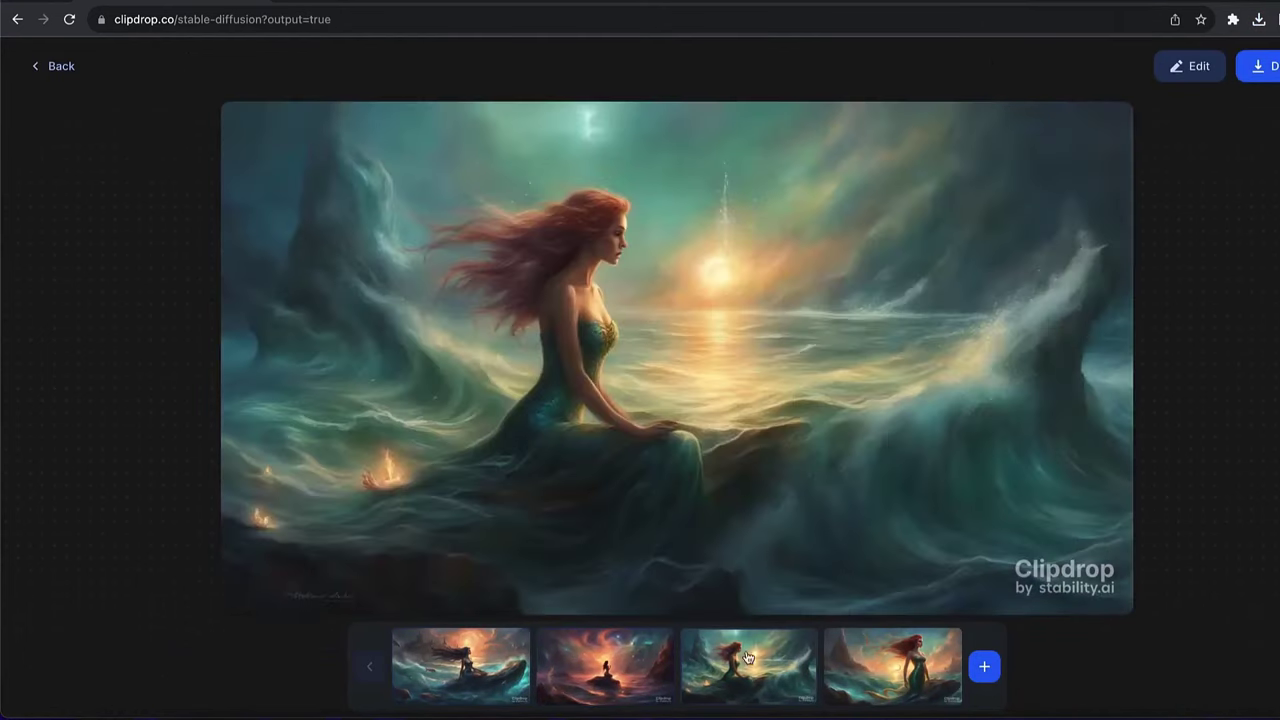
click(884, 645)
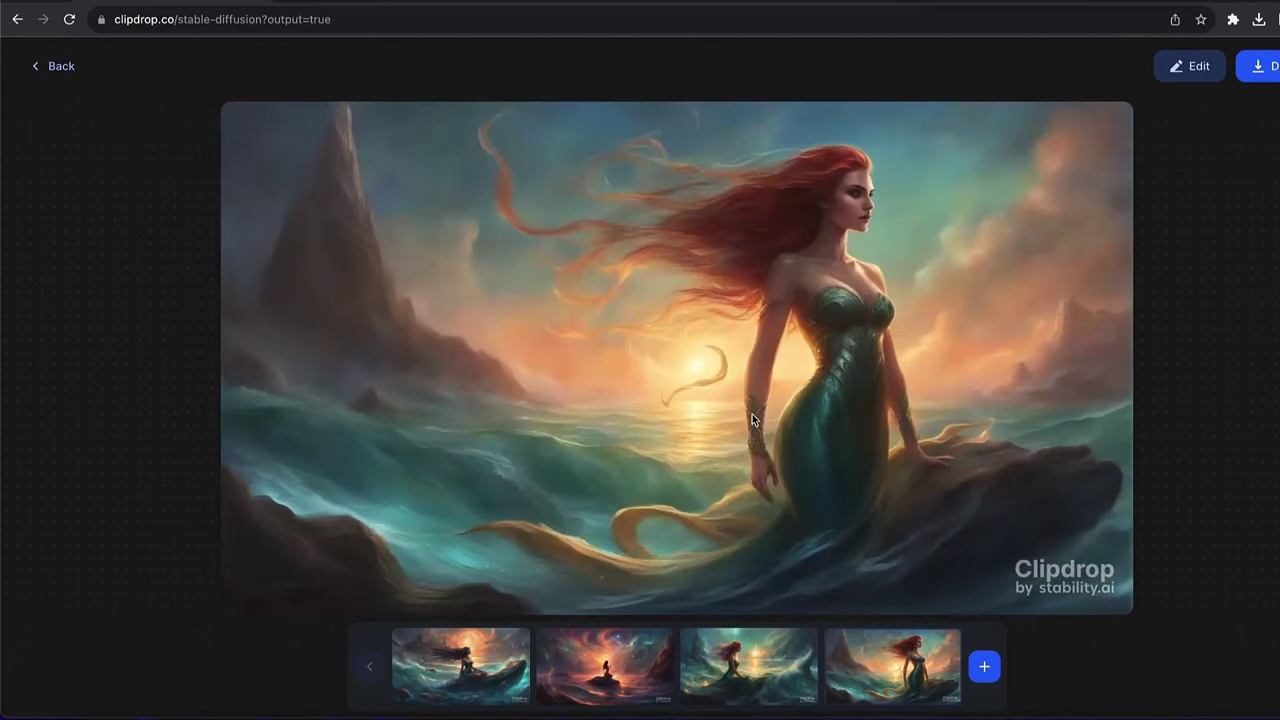
click(617, 690)
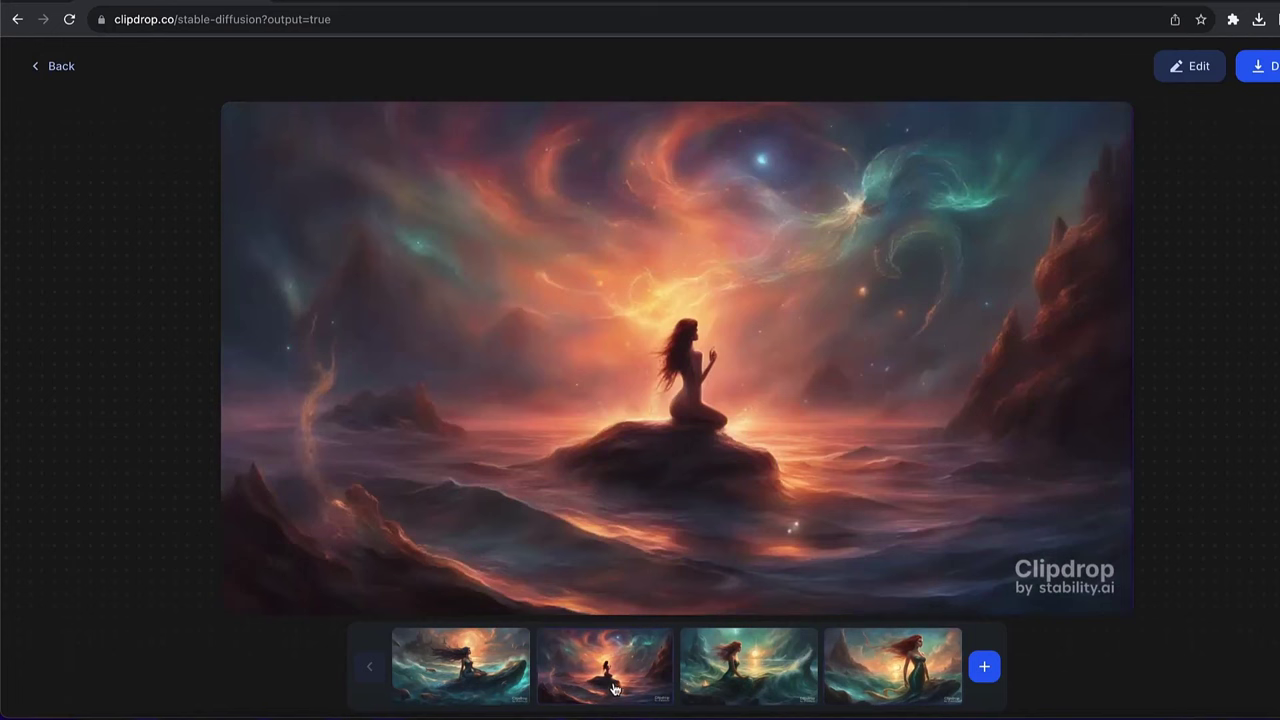
click(39, 72)
Step: Generate a new batch, skip the offer, and view the fourth result, the pillared-hall duel
click(895, 384)
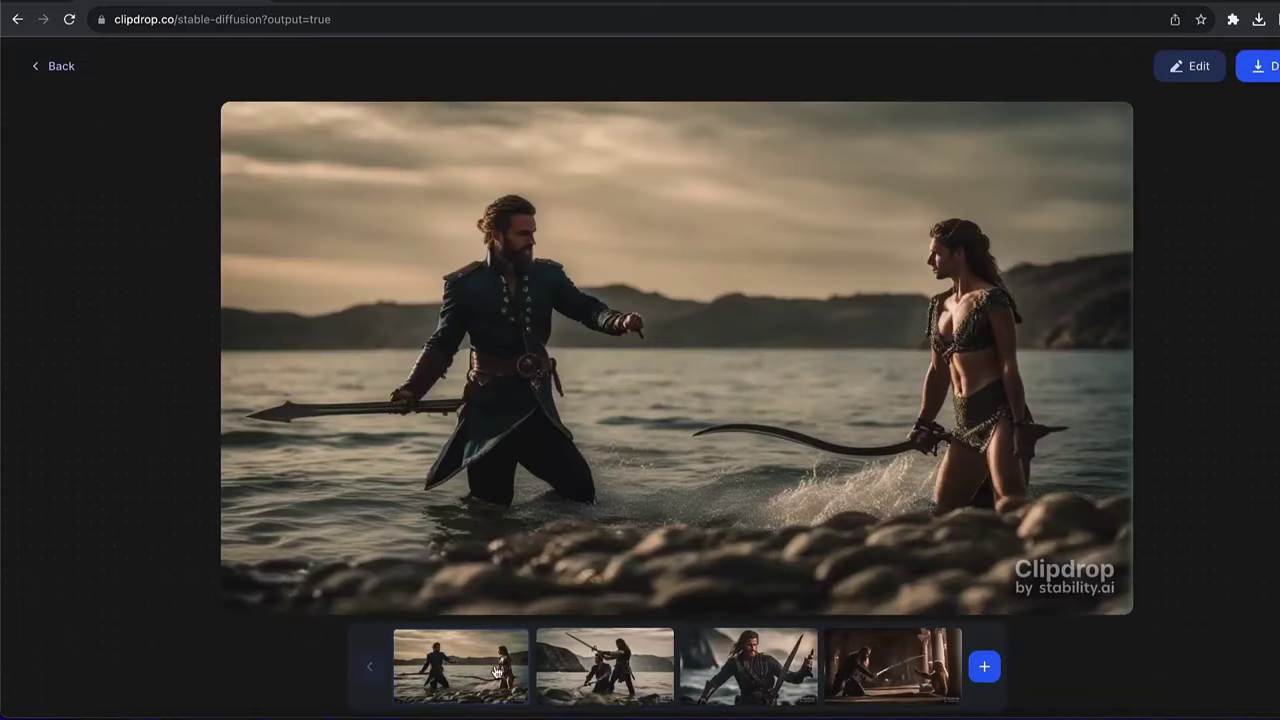
click(605, 665)
click(862, 652)
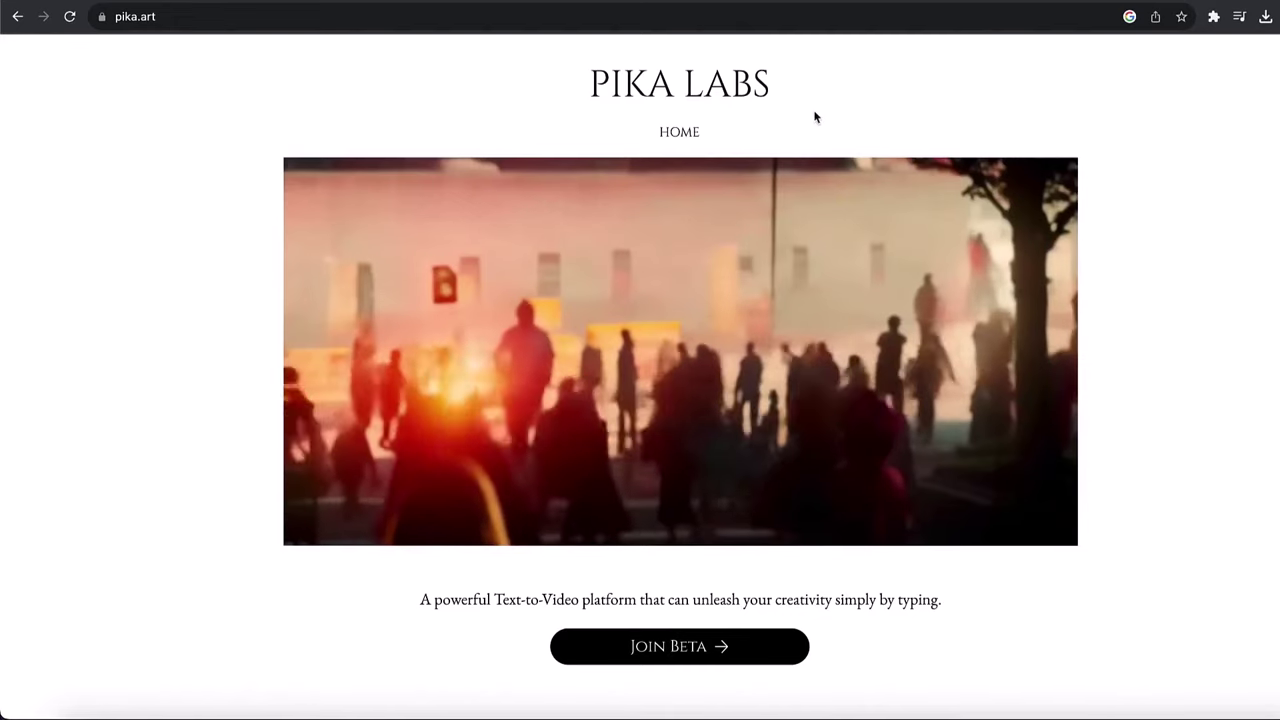
Step: Use Join Beta on pika.art to get the Pika Labs Discord invite
drag(594, 70, 854, 83)
click(854, 83)
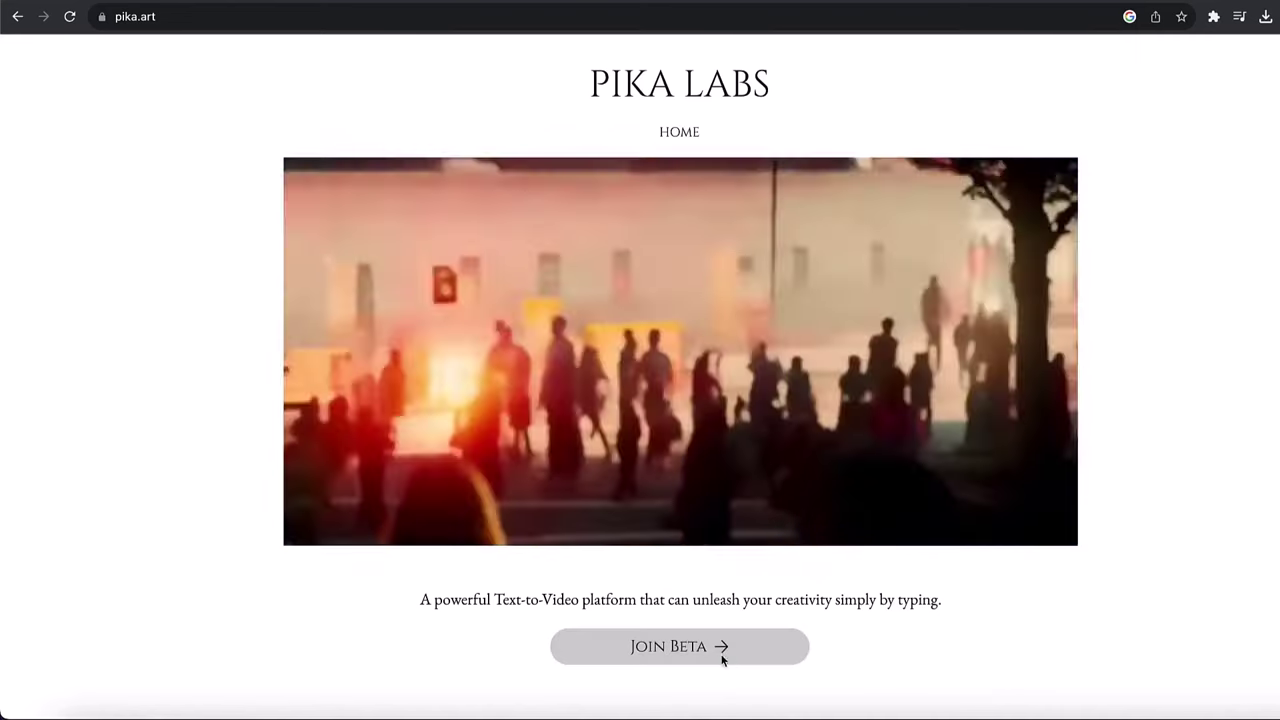
click(725, 664)
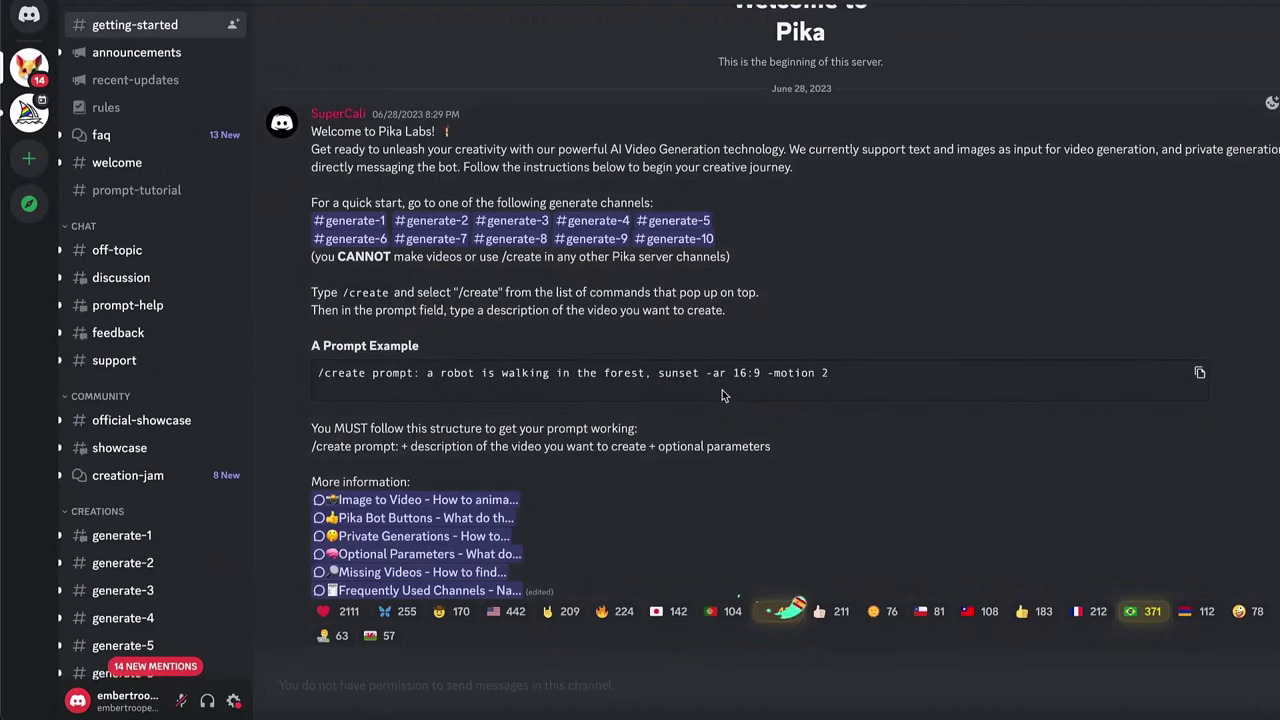
Step: Scroll the generate-1 feed and play the flowing traffic, dajjal and zombie example videos
scroll(128, 462, down, 4)
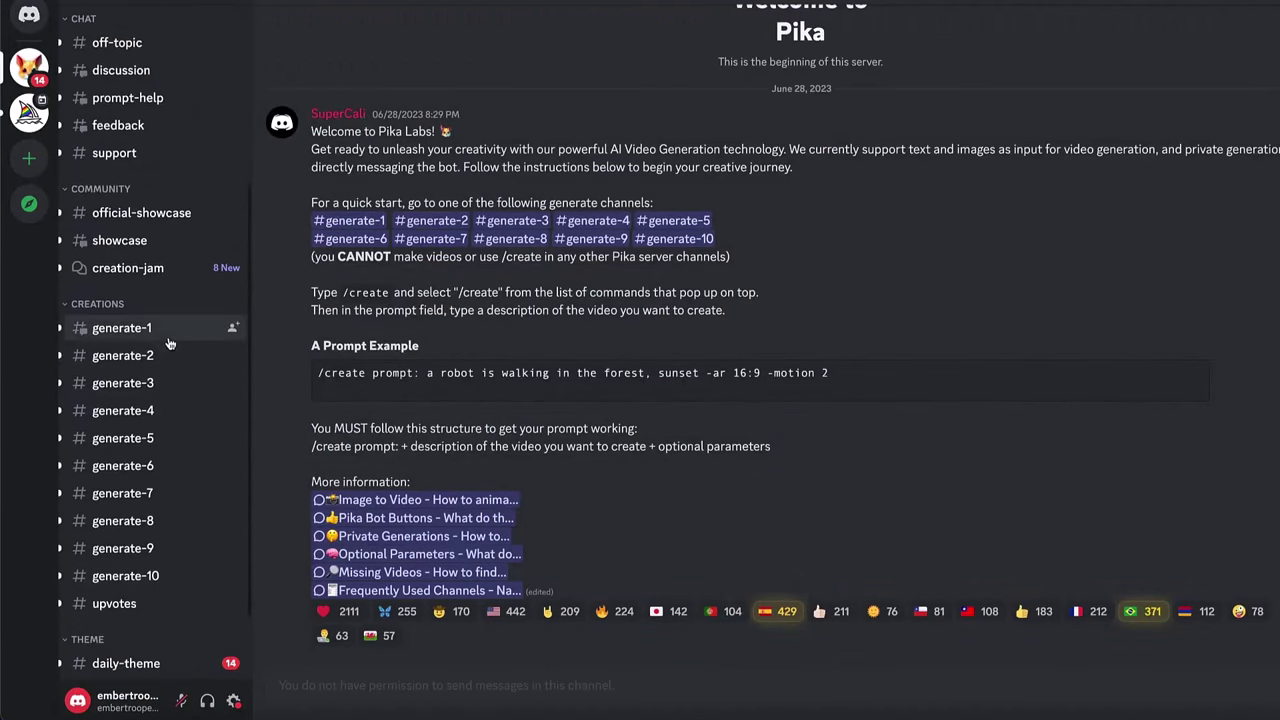
scroll(493, 333, down, 3)
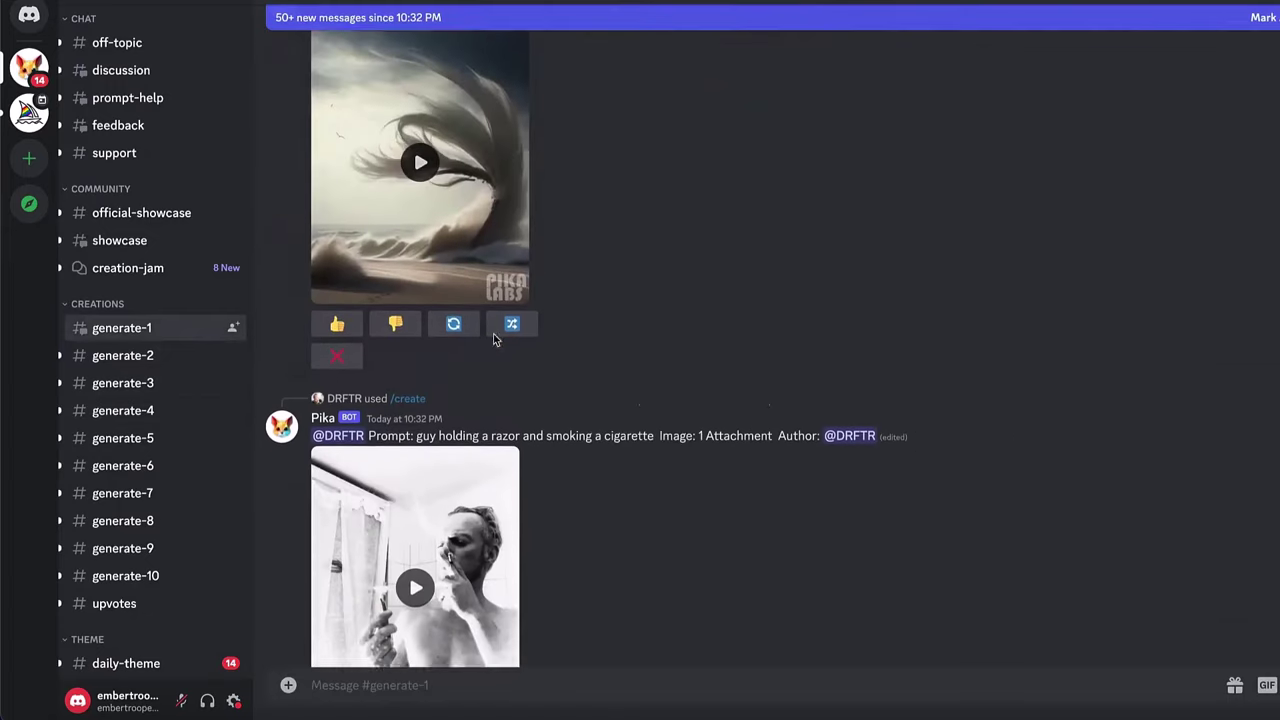
scroll(563, 291, down, 5)
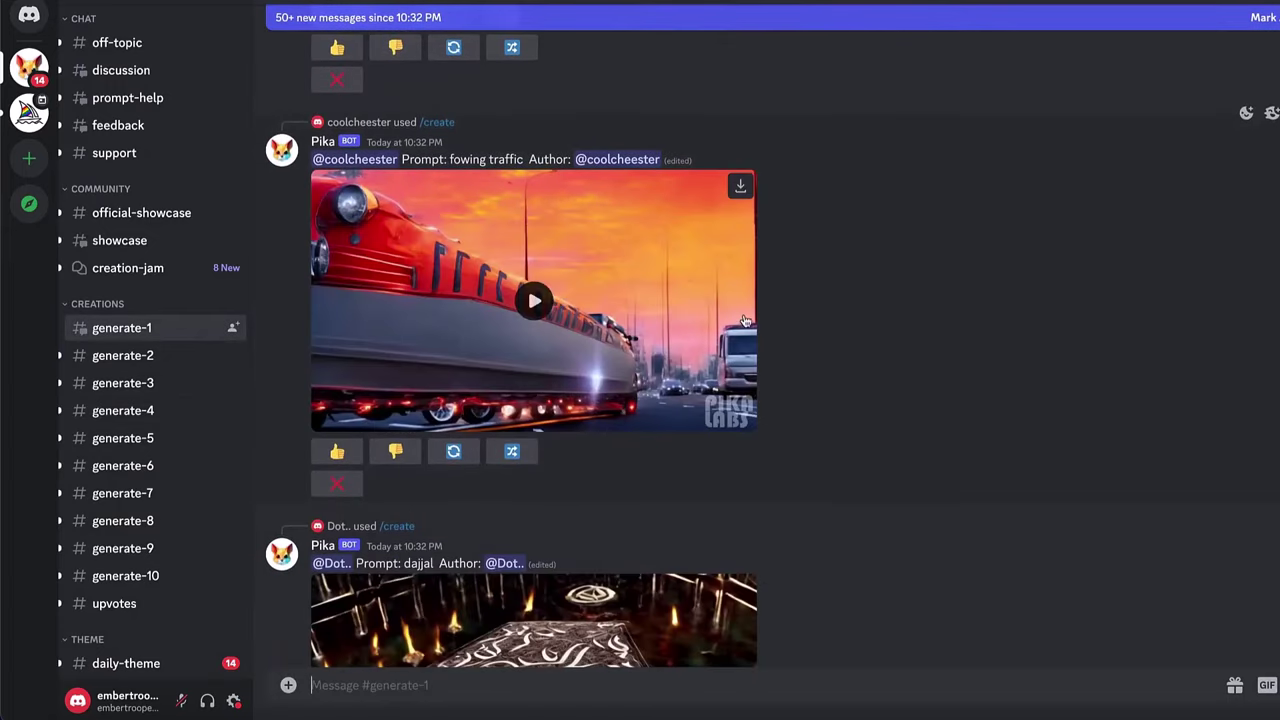
click(534, 301)
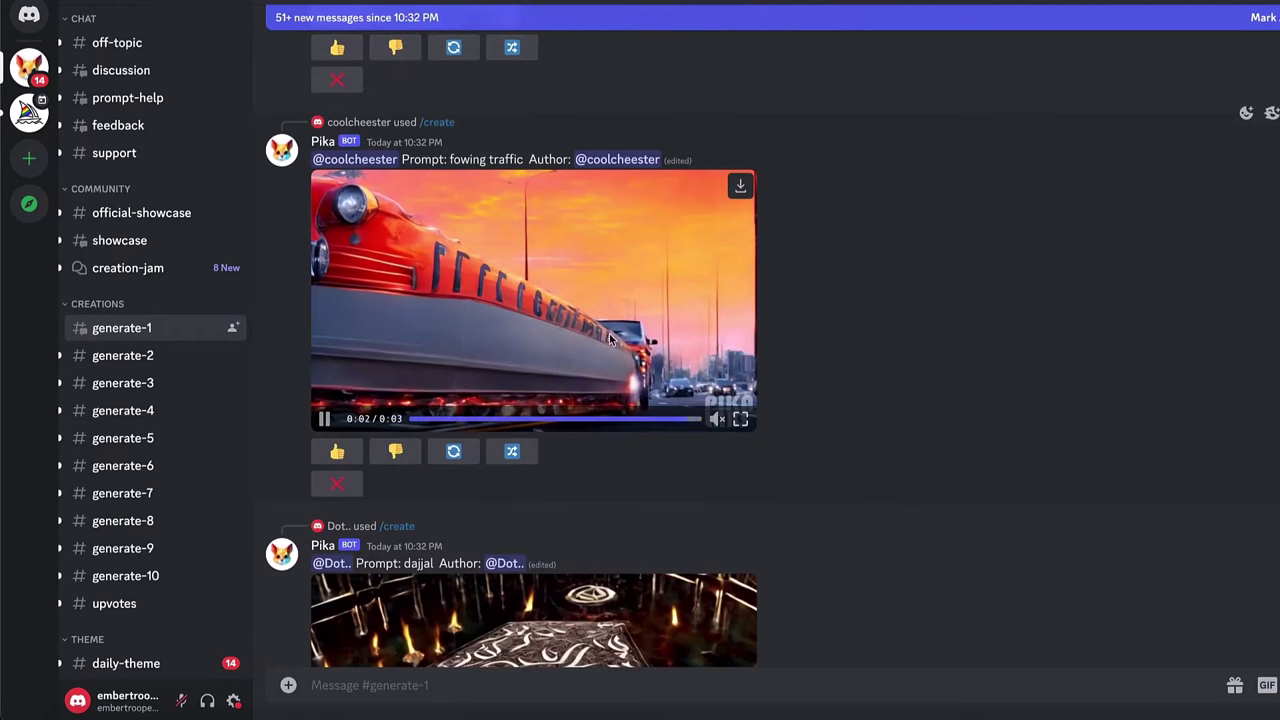
scroll(609, 338, down, 4)
click(534, 301)
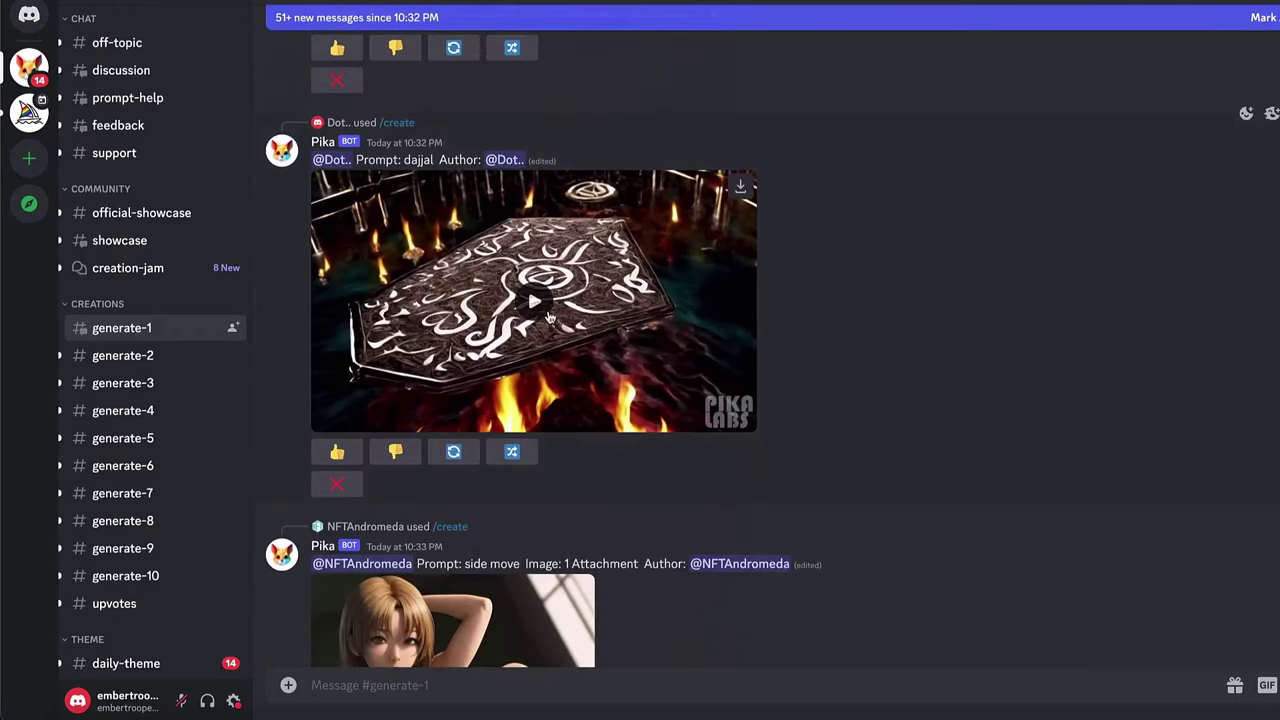
scroll(543, 307, down, 4)
scroll(543, 307, down, 10)
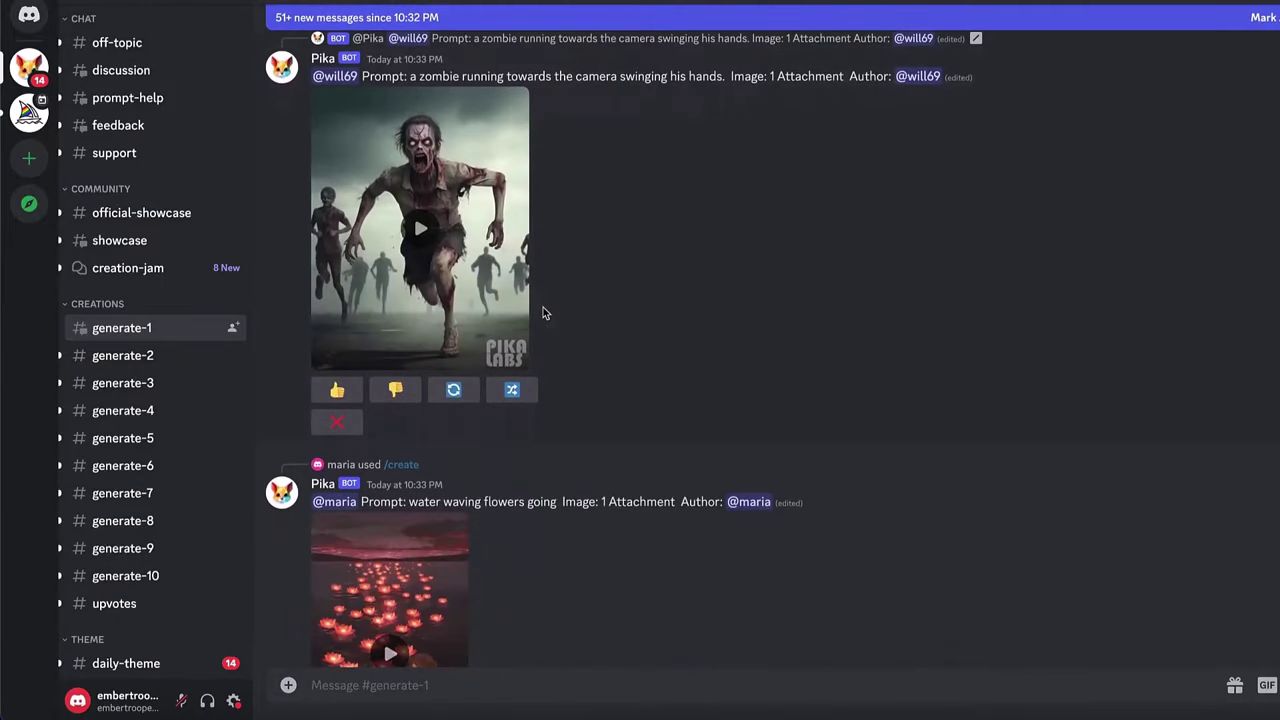
click(415, 221)
scroll(260, 491, down, 8)
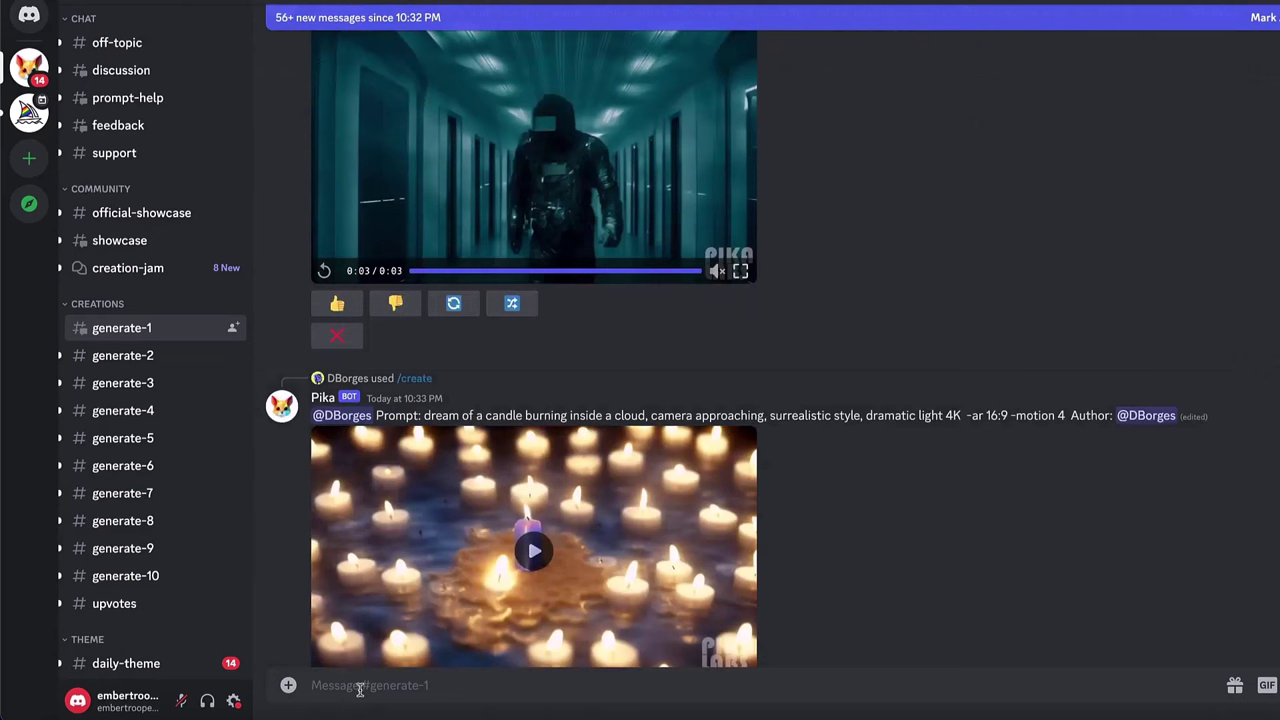
Step: Run /create with image stable-diffusion-xl (4).jpg from Downloads and prompt 'moving water'
text(/create)
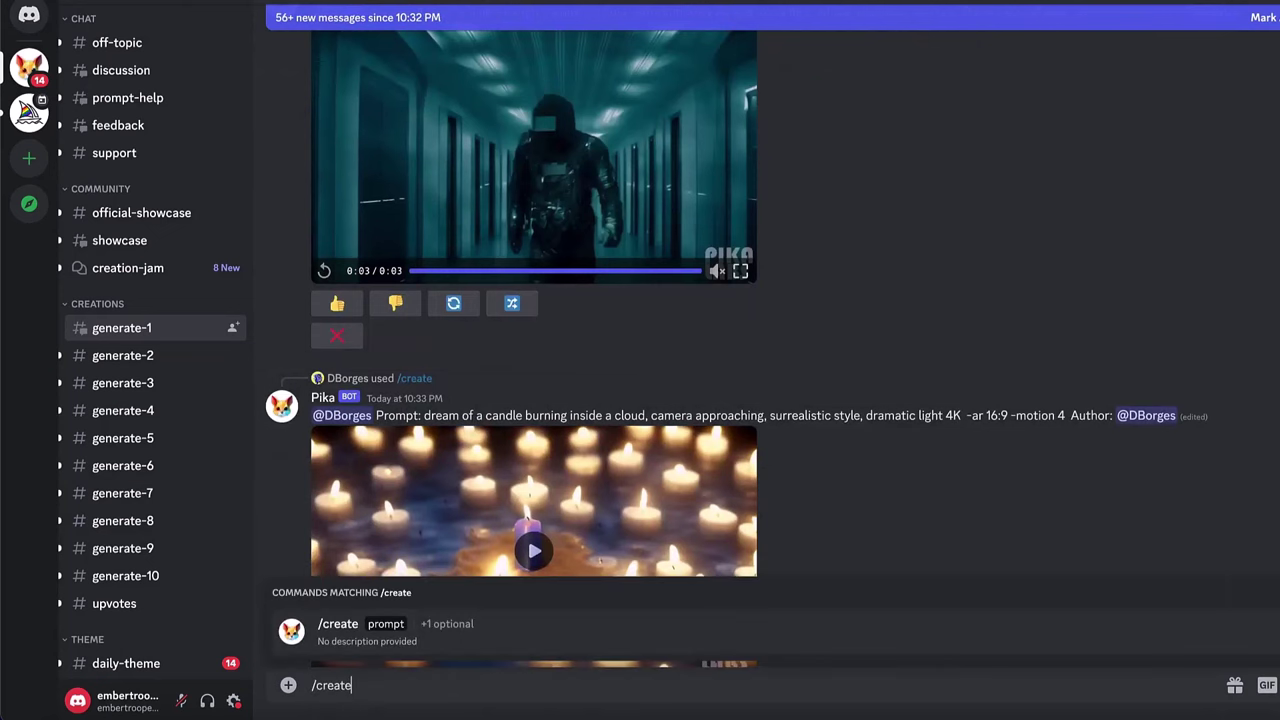
click(420, 634)
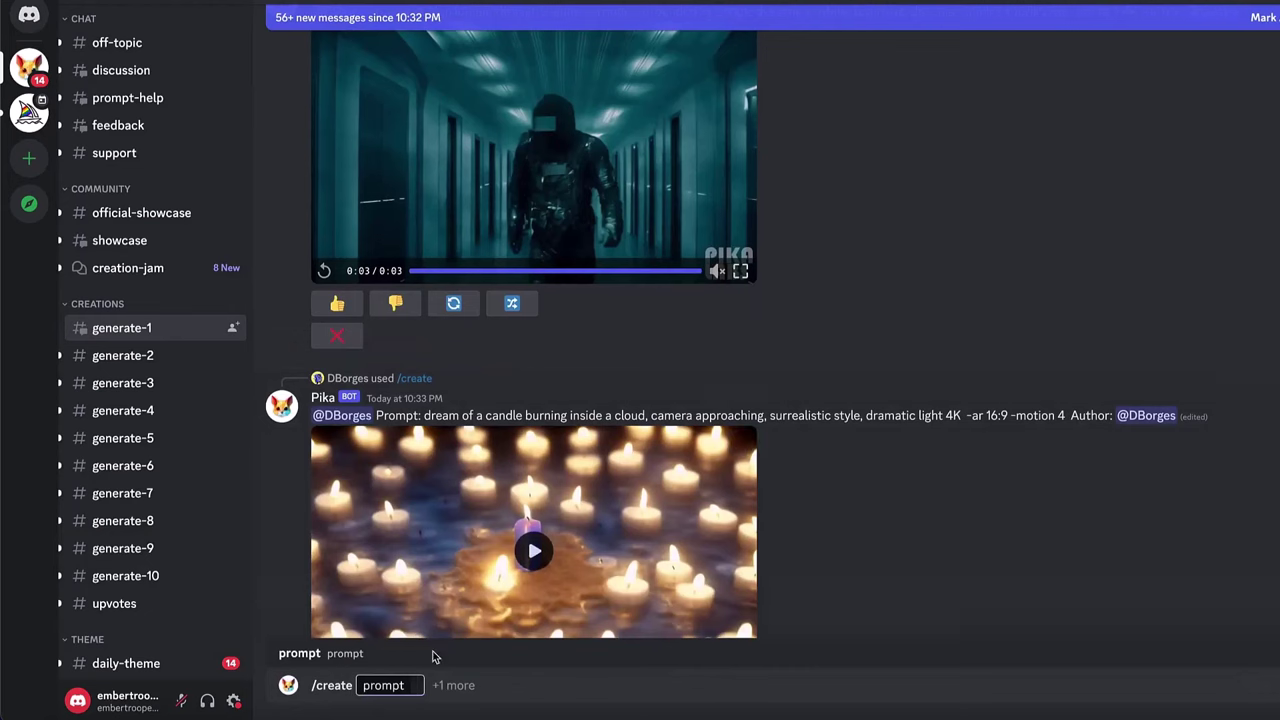
click(451, 686)
click(427, 624)
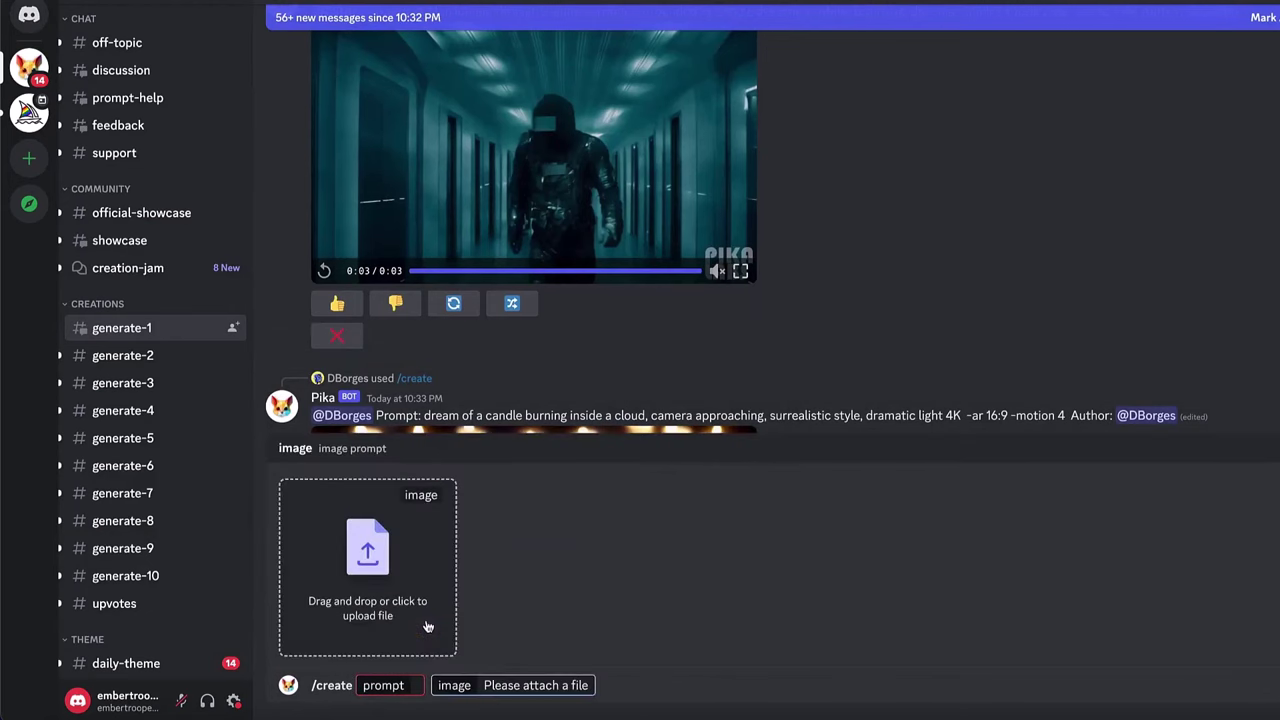
click(375, 630)
click(556, 384)
drag(553, 322, 912, 358)
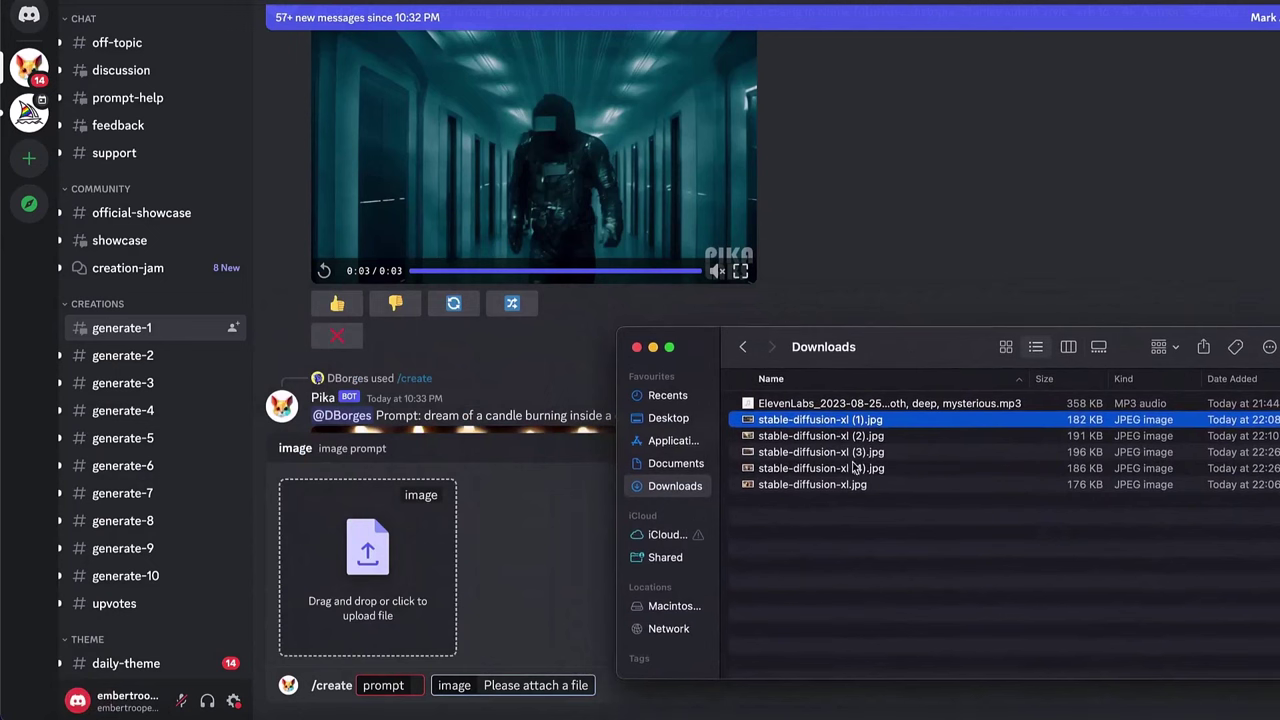
drag(848, 470, 365, 560)
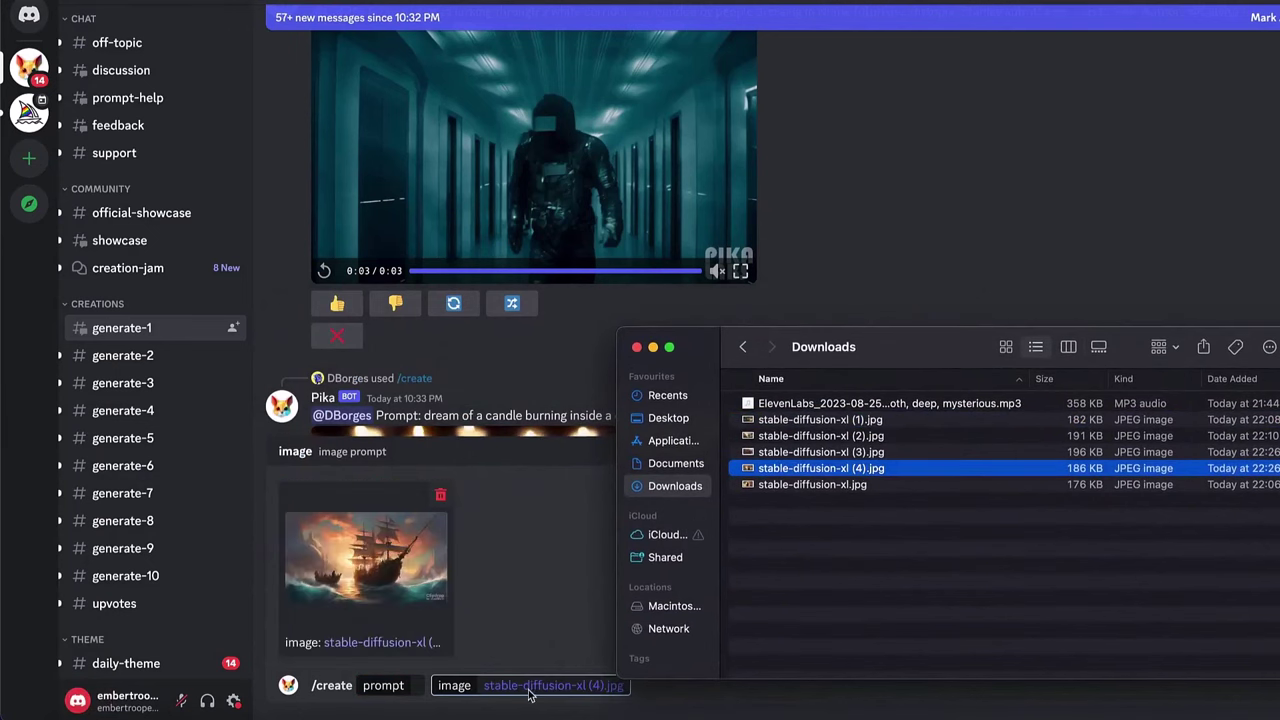
click(383, 685)
text(moving water)
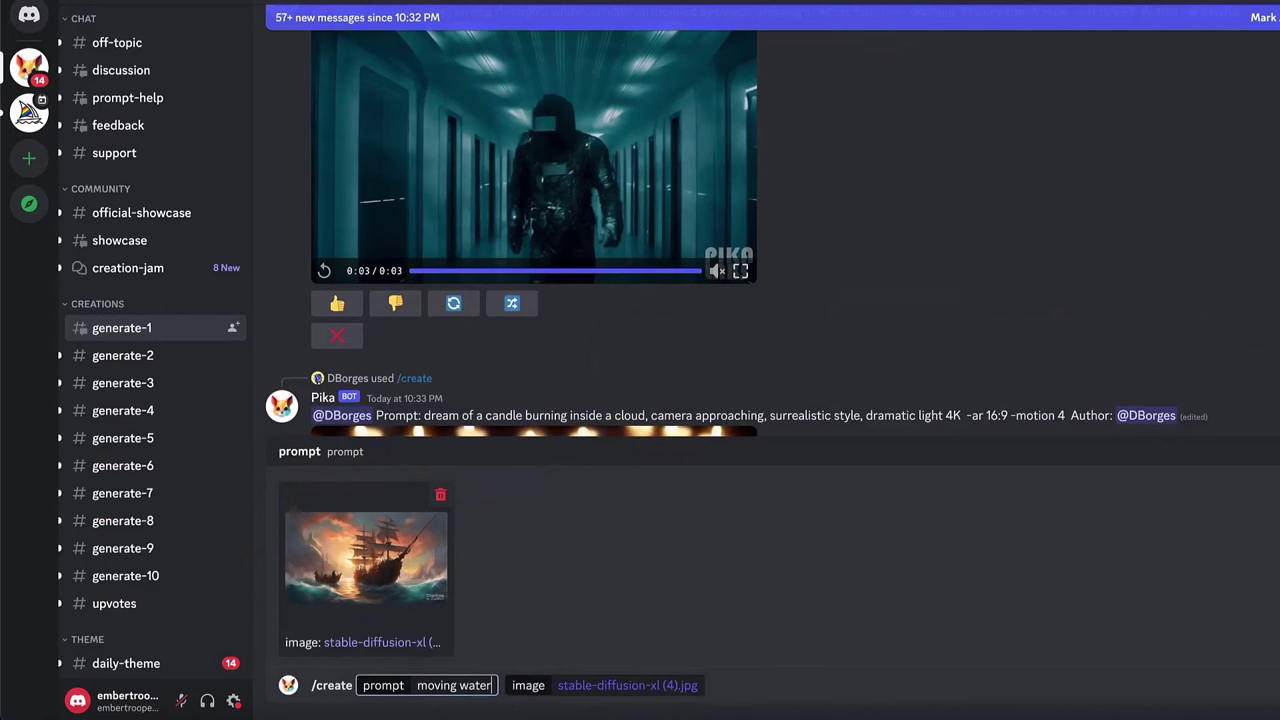
key(Return)
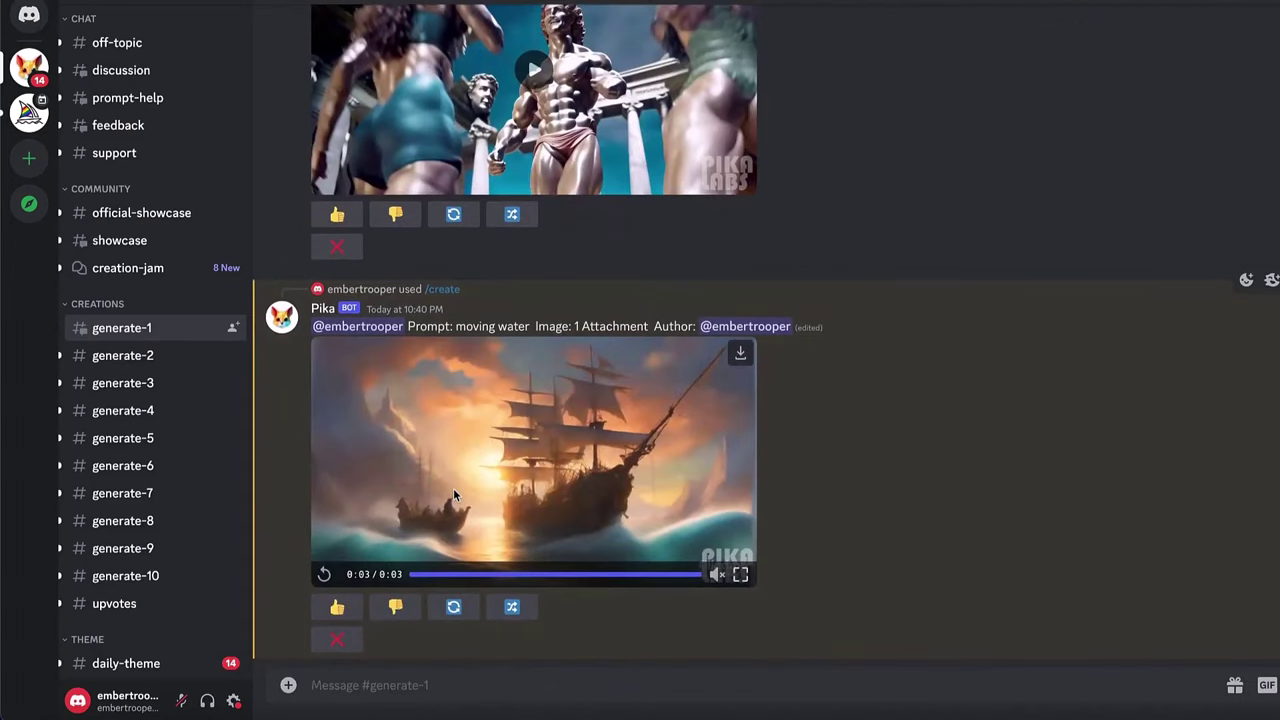
Step: Replay Pika's finished 3-second 'moving water' pirate ship video
click(322, 574)
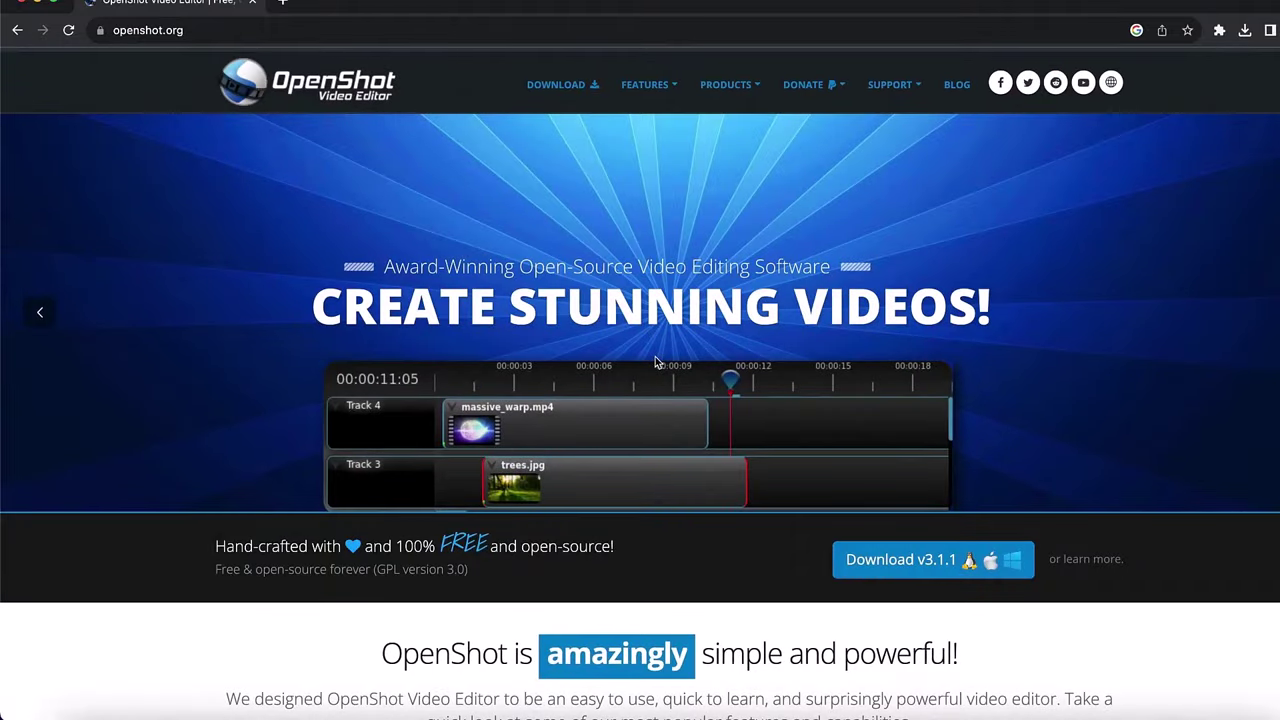
Step: Scroll the openshot.org homepage past the Features grid to the video embed
scroll(655, 362, down, 5)
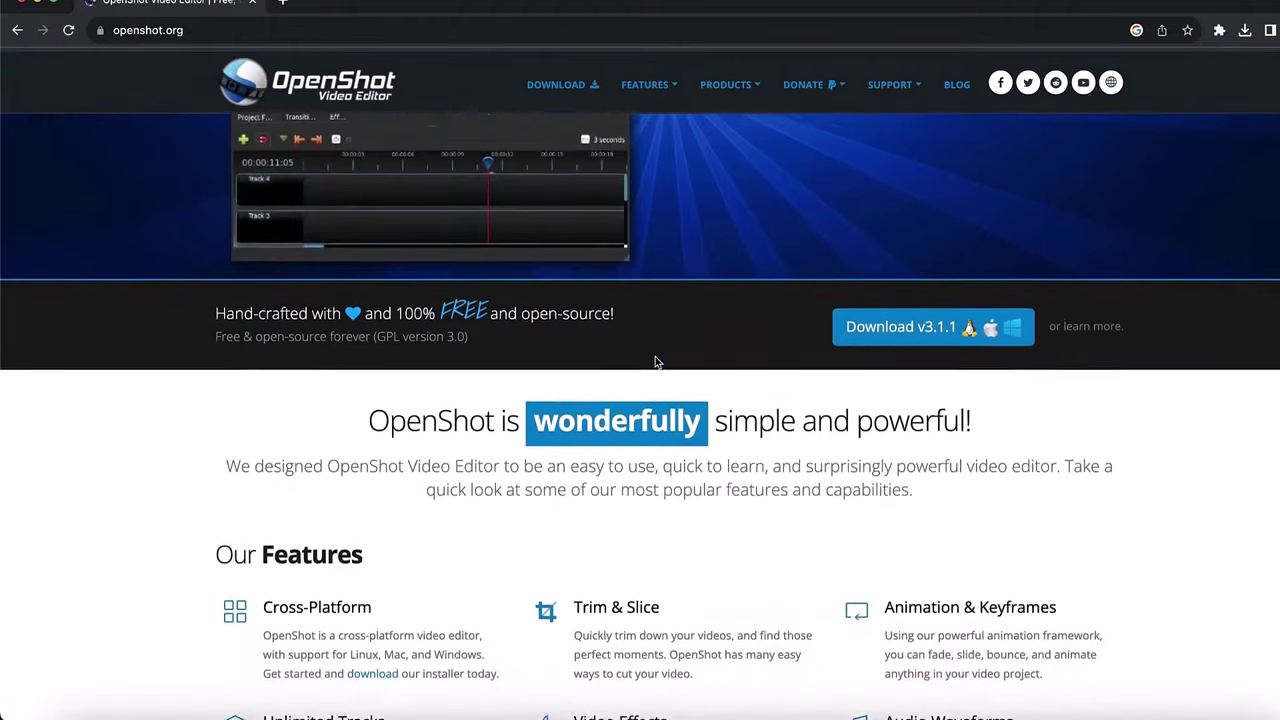
scroll(655, 362, down, 5)
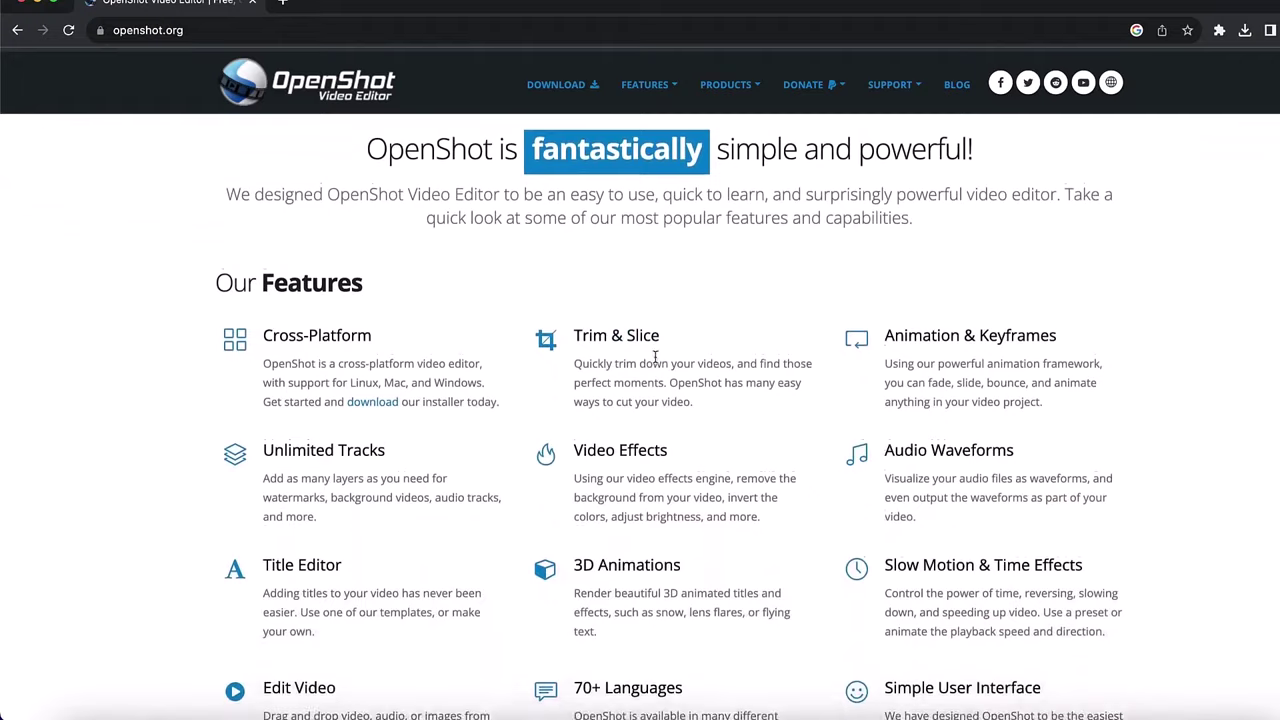
scroll(655, 360, down, 5)
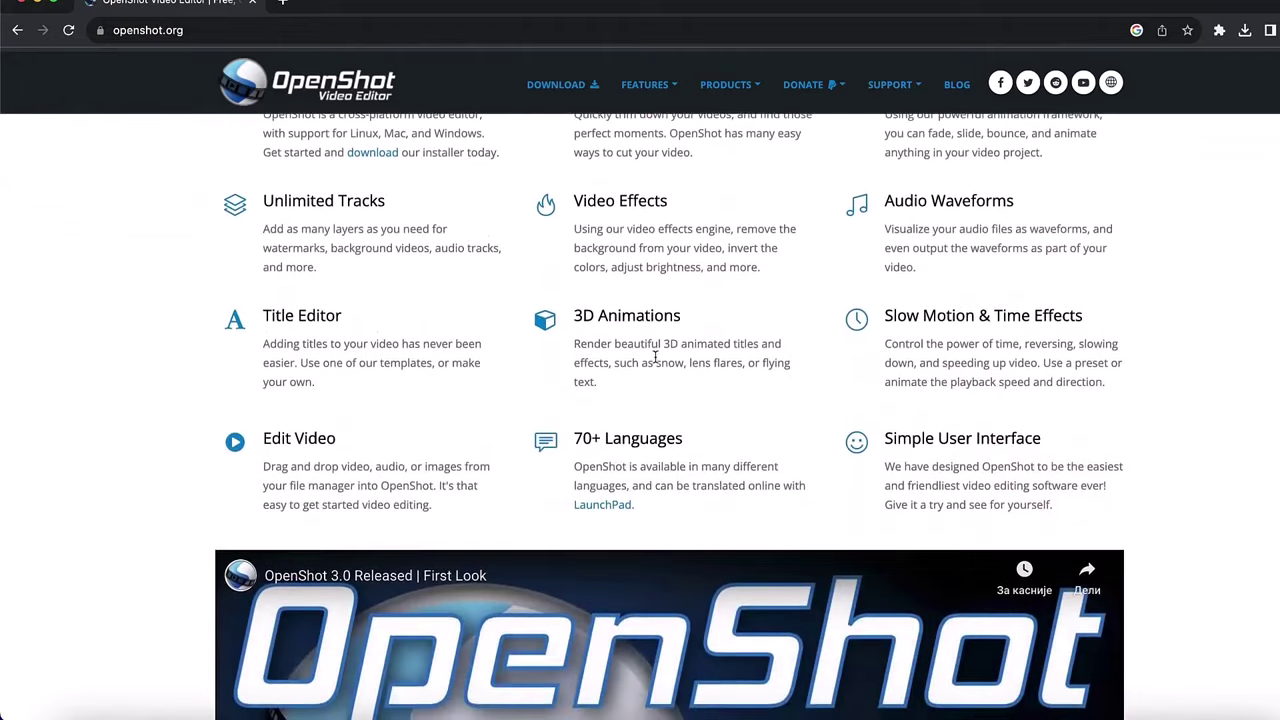